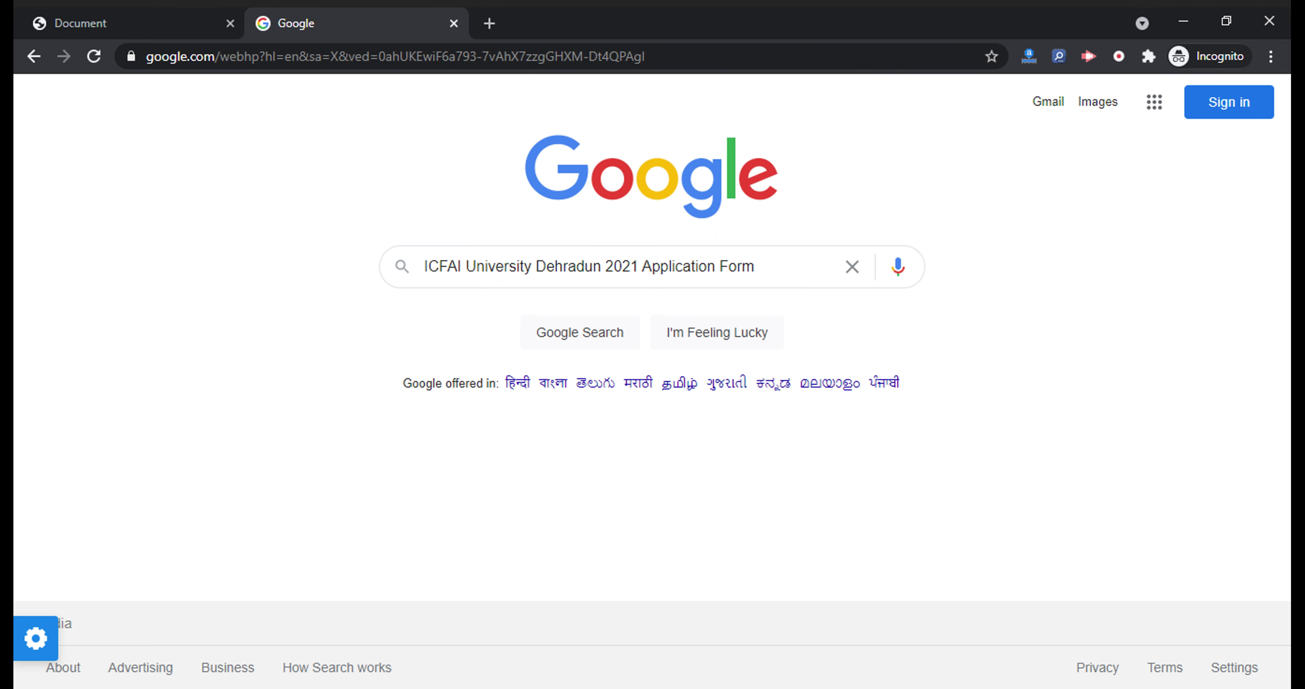
# Switch from Google Search to the tab holding the ICFAI University Dehradun 2021 application form
pyautogui.click(135, 17)
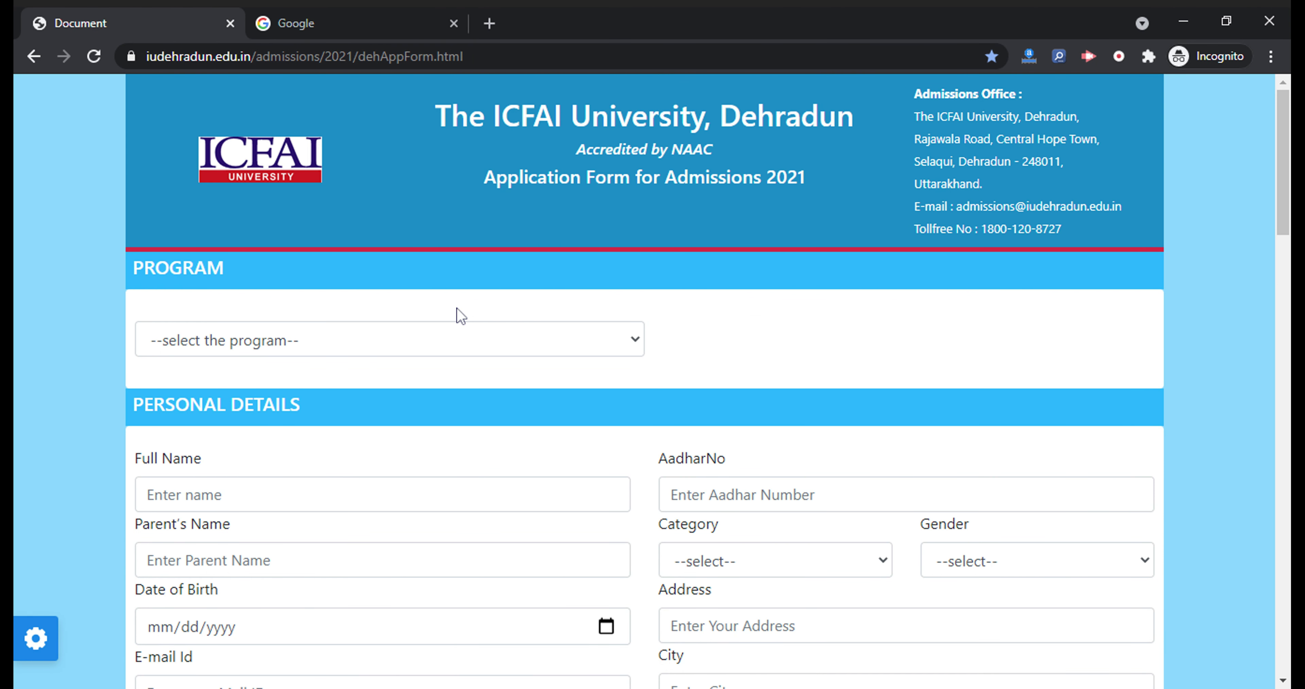
# Choose B.Sc.(Hons.) Mathematics as the program applied for
pyautogui.scroll(-2, 824, 282)
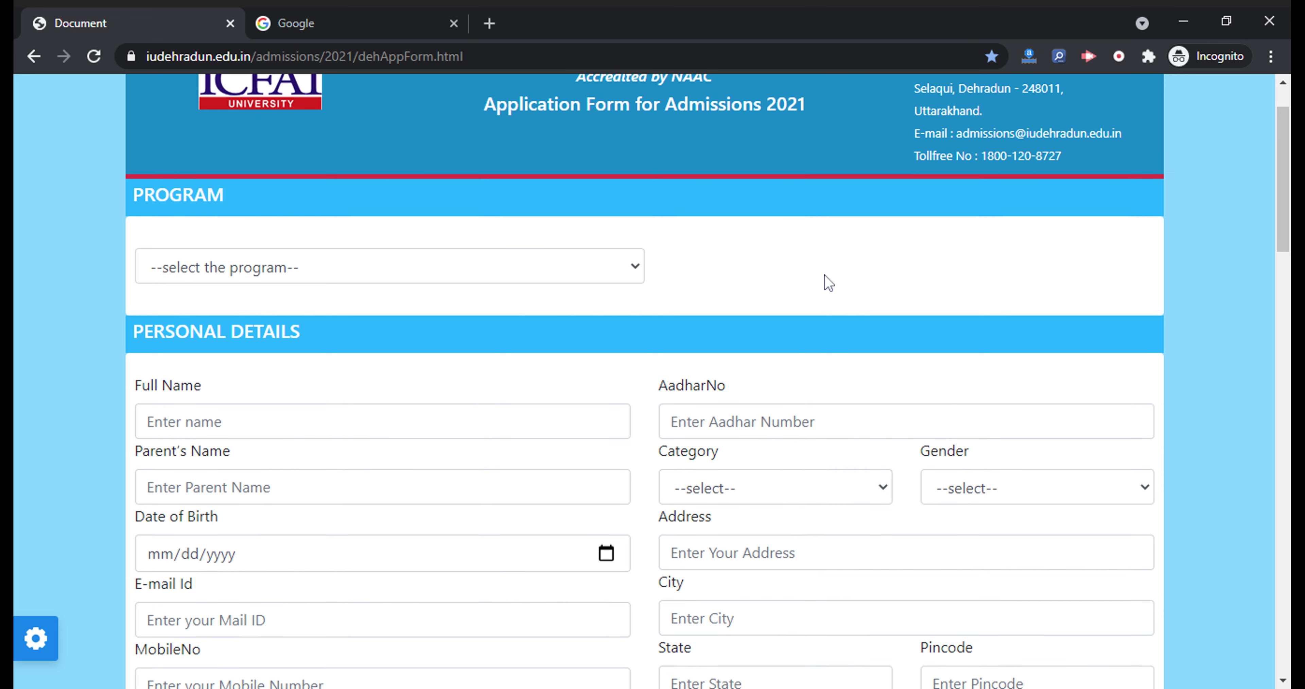
pyautogui.click(482, 254)
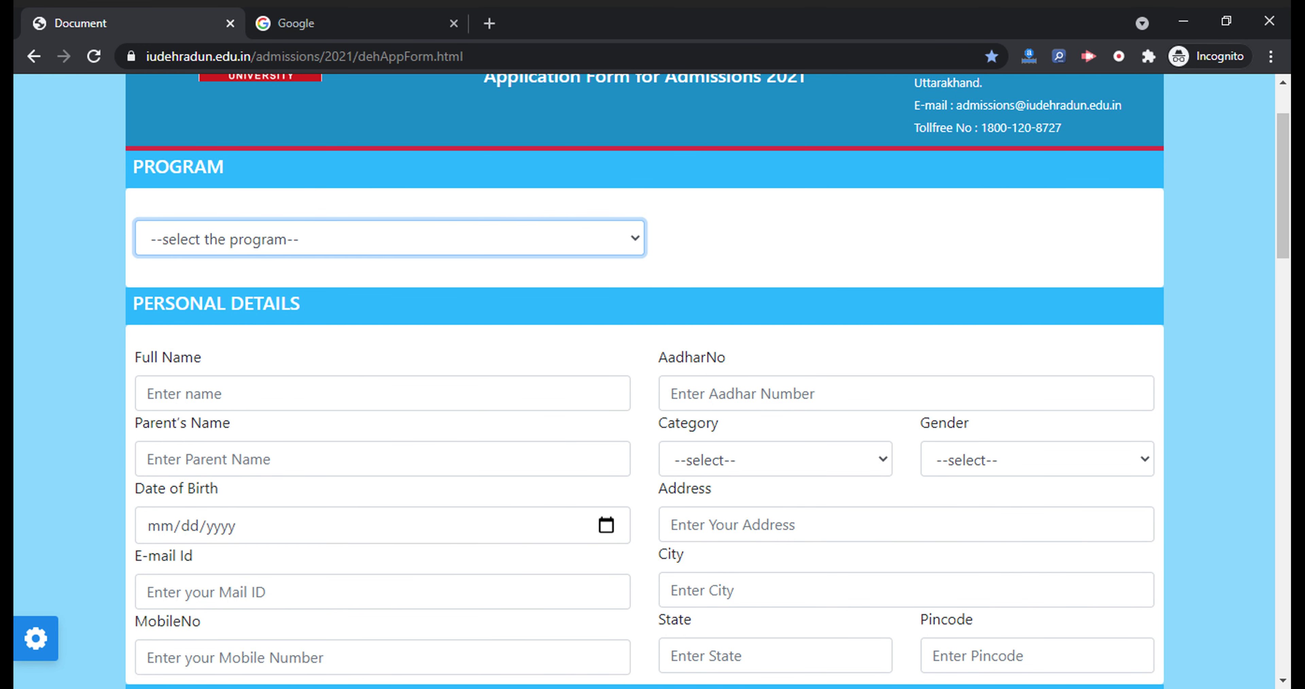
pyautogui.press('Down')
pyautogui.scroll(-3, 318, 332)
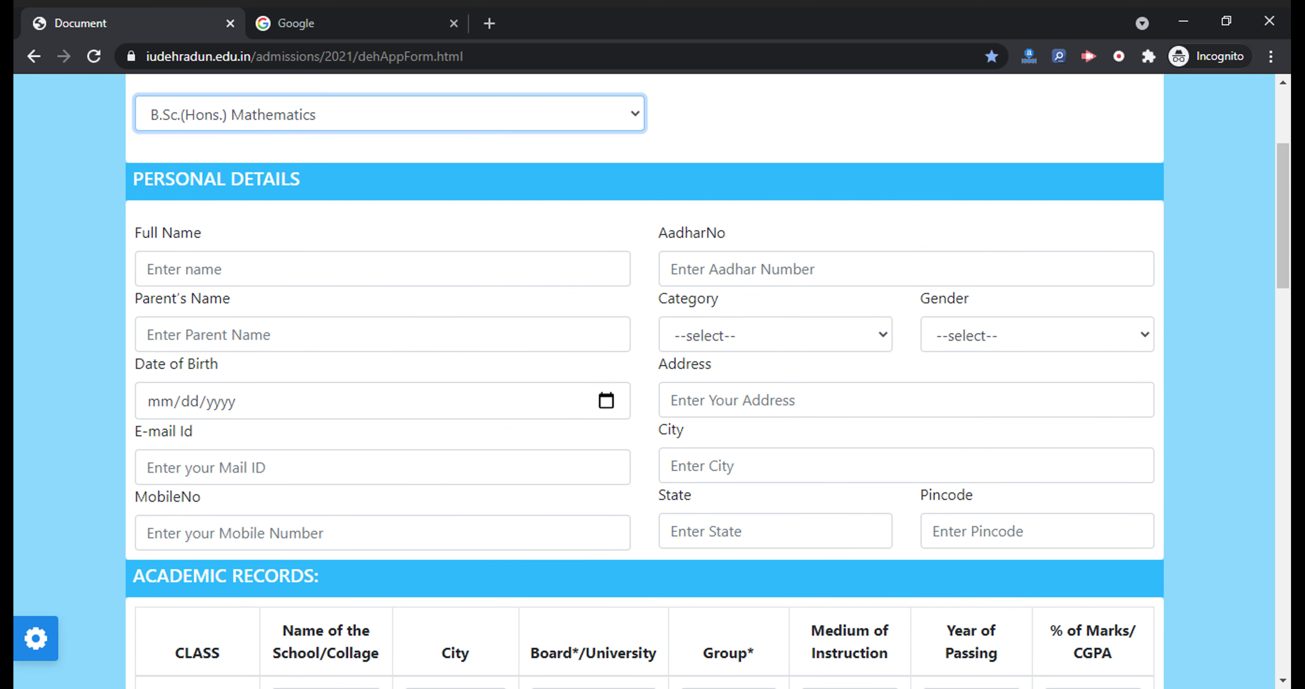
# Enter the full name, Aadhaar number and parent's name, and set category to Gen
pyautogui.press('Tab')
pyautogui.write('name')
pyautogui.press('Tab')
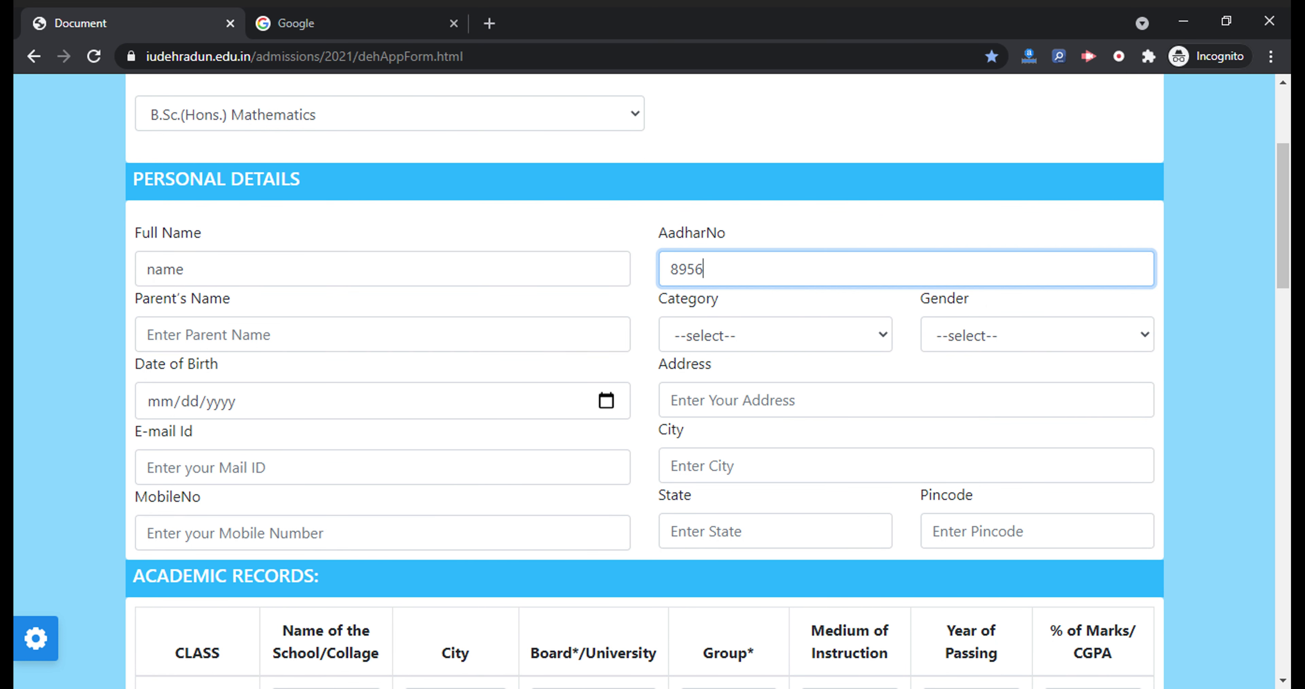
pyautogui.press('Tab')
pyautogui.write('pq')
pyautogui.press('BackSpace')
pyautogui.write('arent name')
pyautogui.press('Tab')
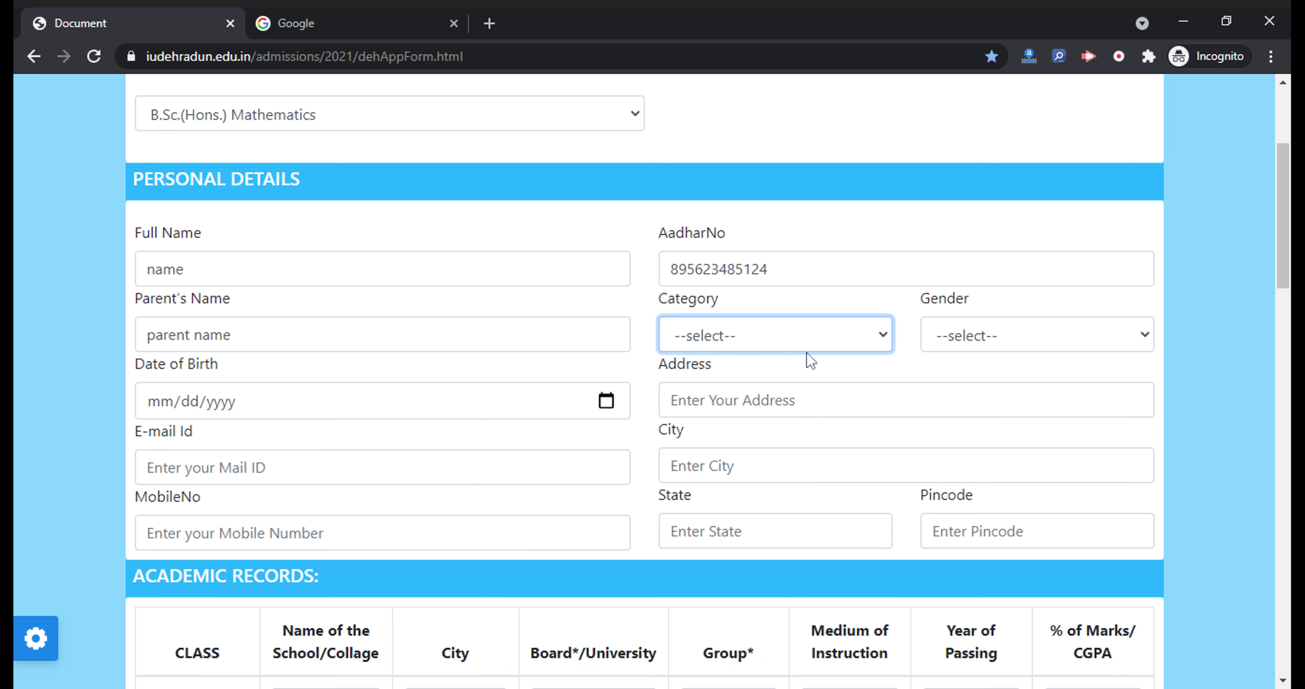
pyautogui.press('Down')
# Set gender to Male, birth date 01/13/2000, and fill in the address and e-mail
pyautogui.press('Tab')
pyautogui.press('Down')
pyautogui.press('Tab')
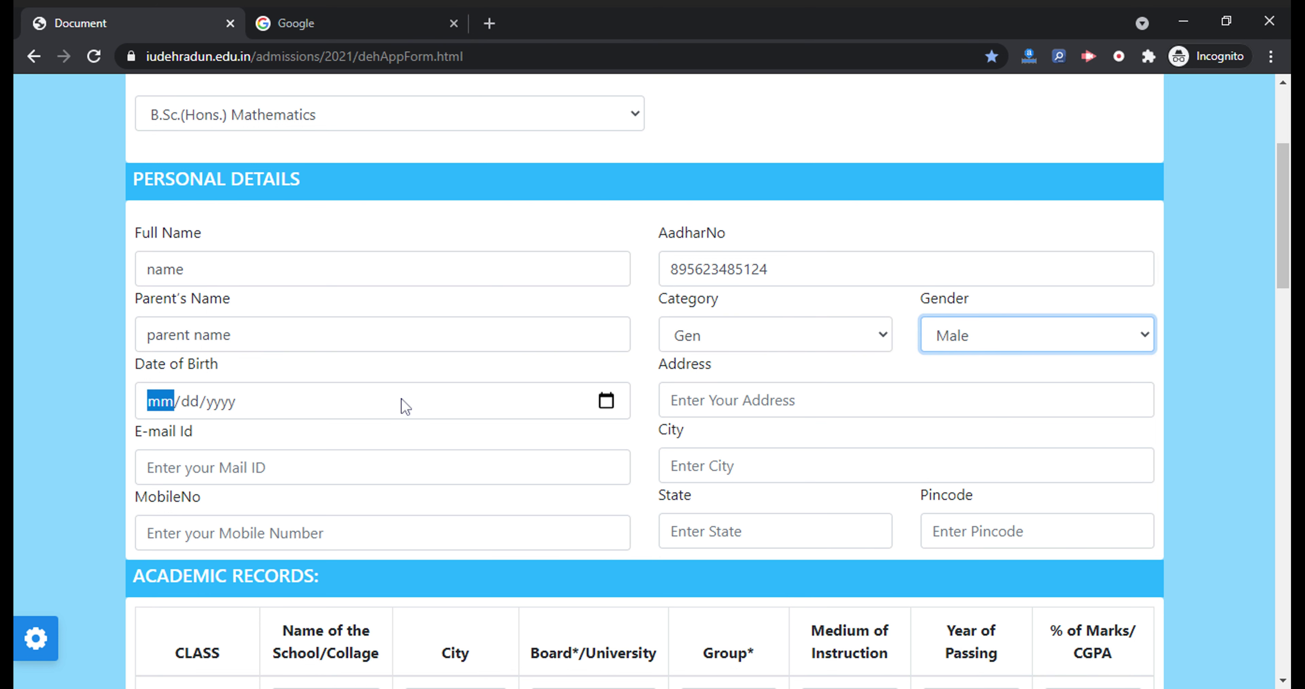
pyautogui.write('01/')
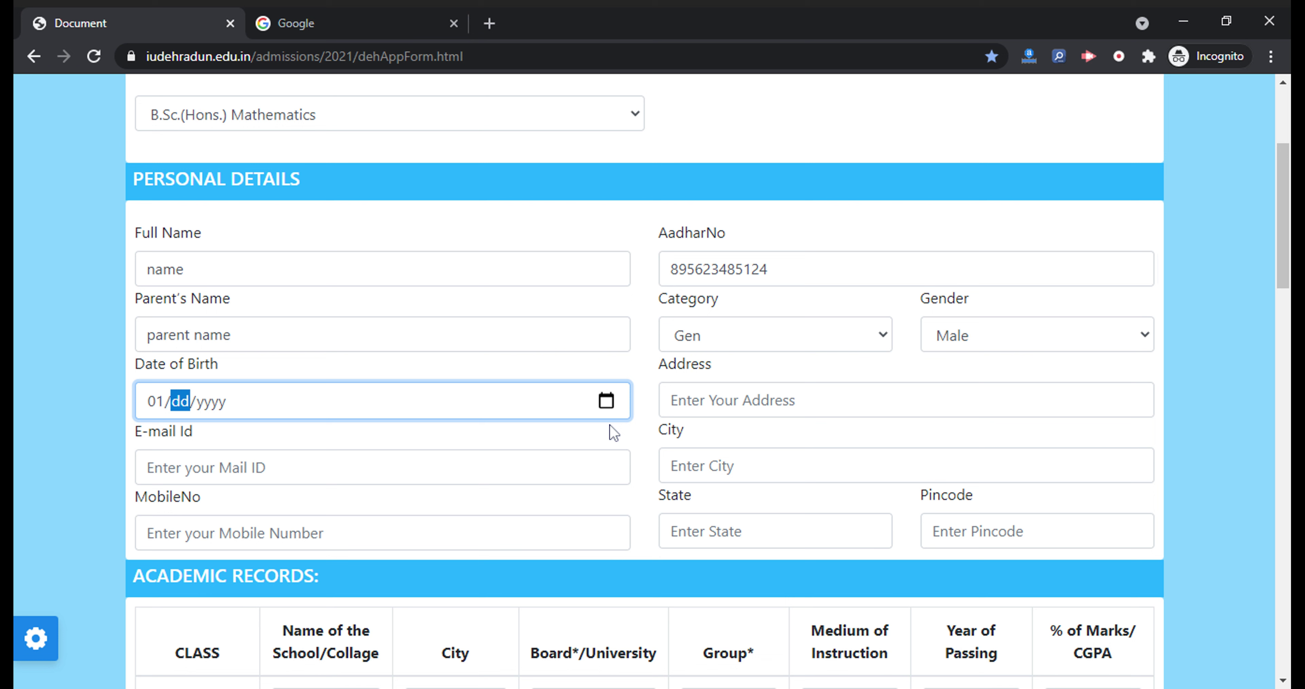
pyautogui.write('13/2000')
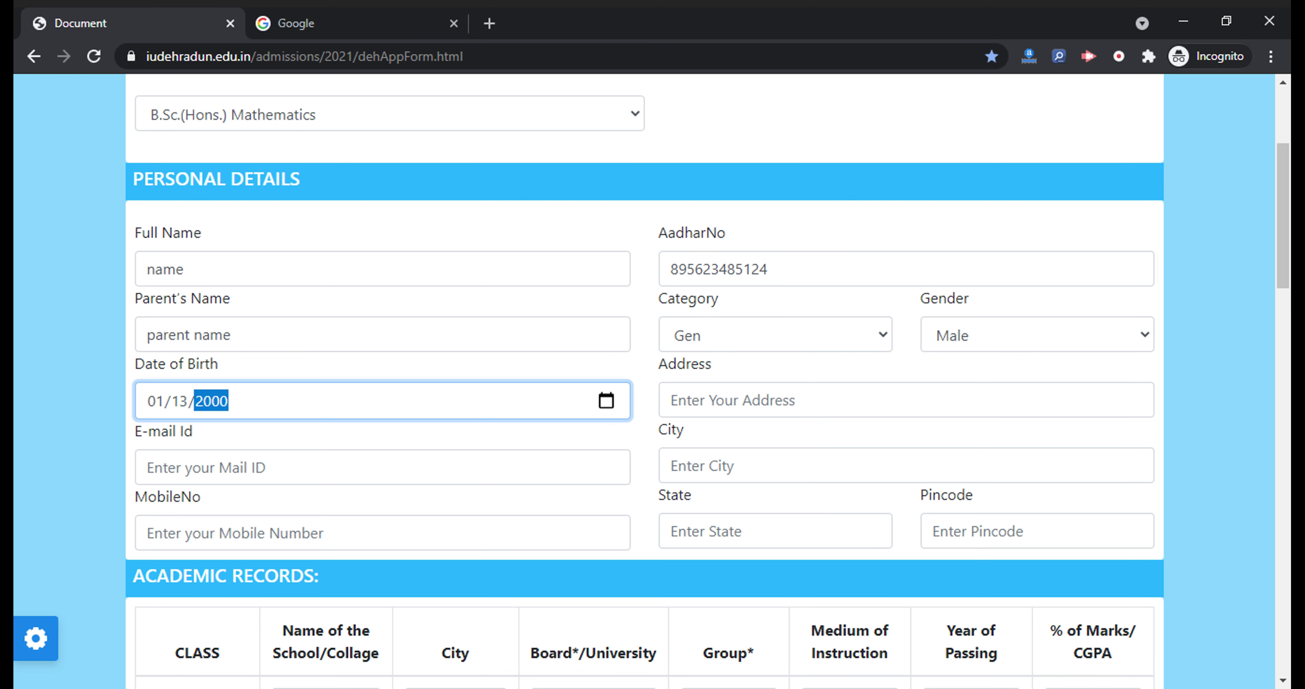
pyautogui.press('Tab')
pyautogui.write('adreee')
pyautogui.press('Tab')
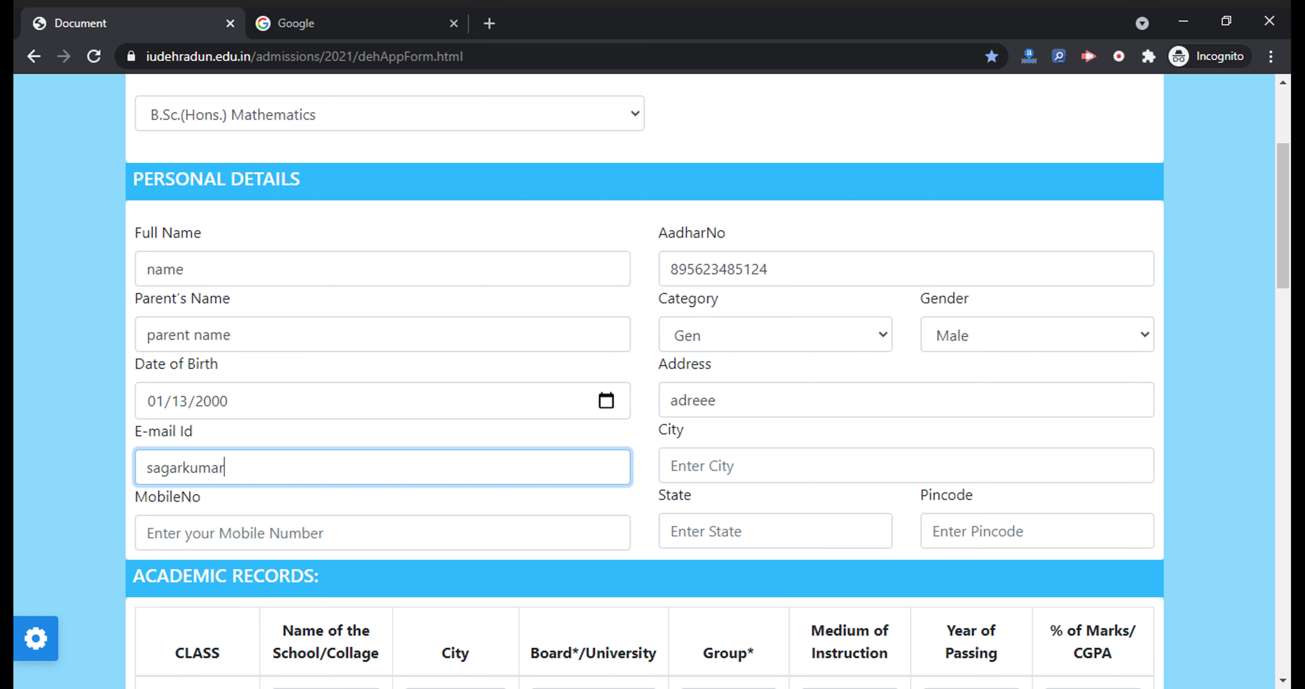
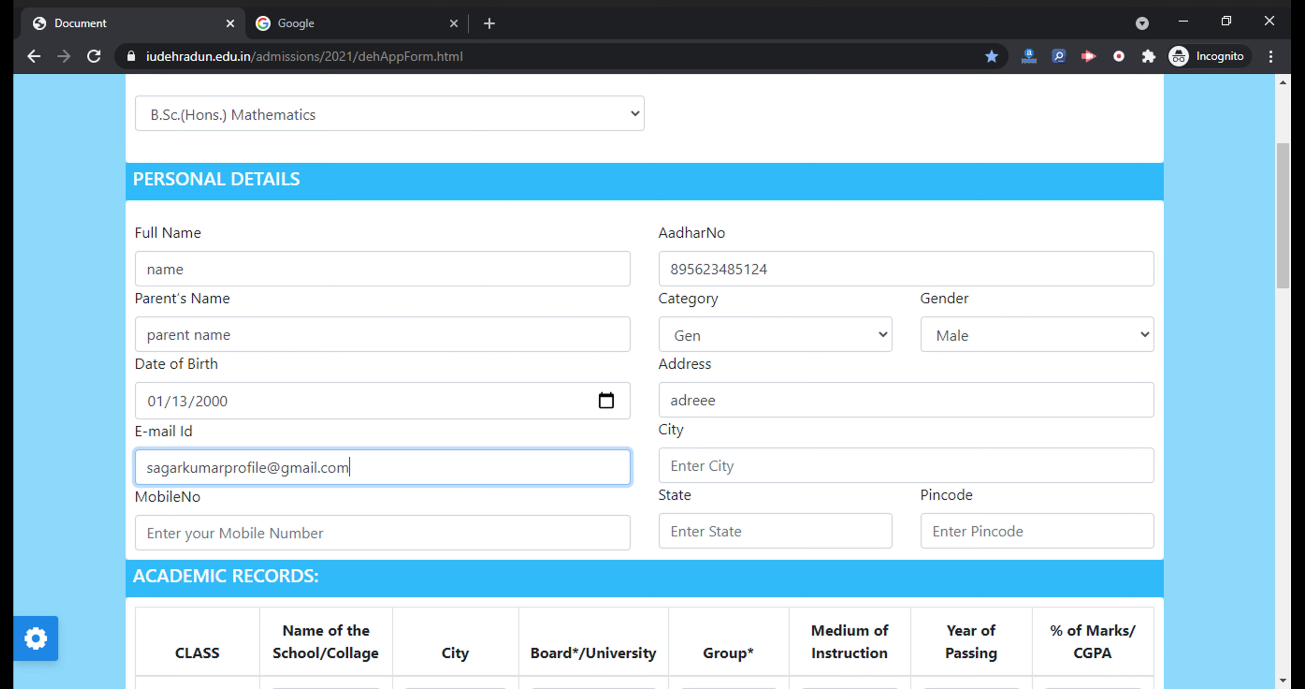
# Fill in the city and mobile number, and autofill state MAHARASHTRA with its pincode
pyautogui.click(671, 466)
pyautogui.write('city')
pyautogui.click(354, 533)
pyautogui.click(775, 531)
pyautogui.write('mah')
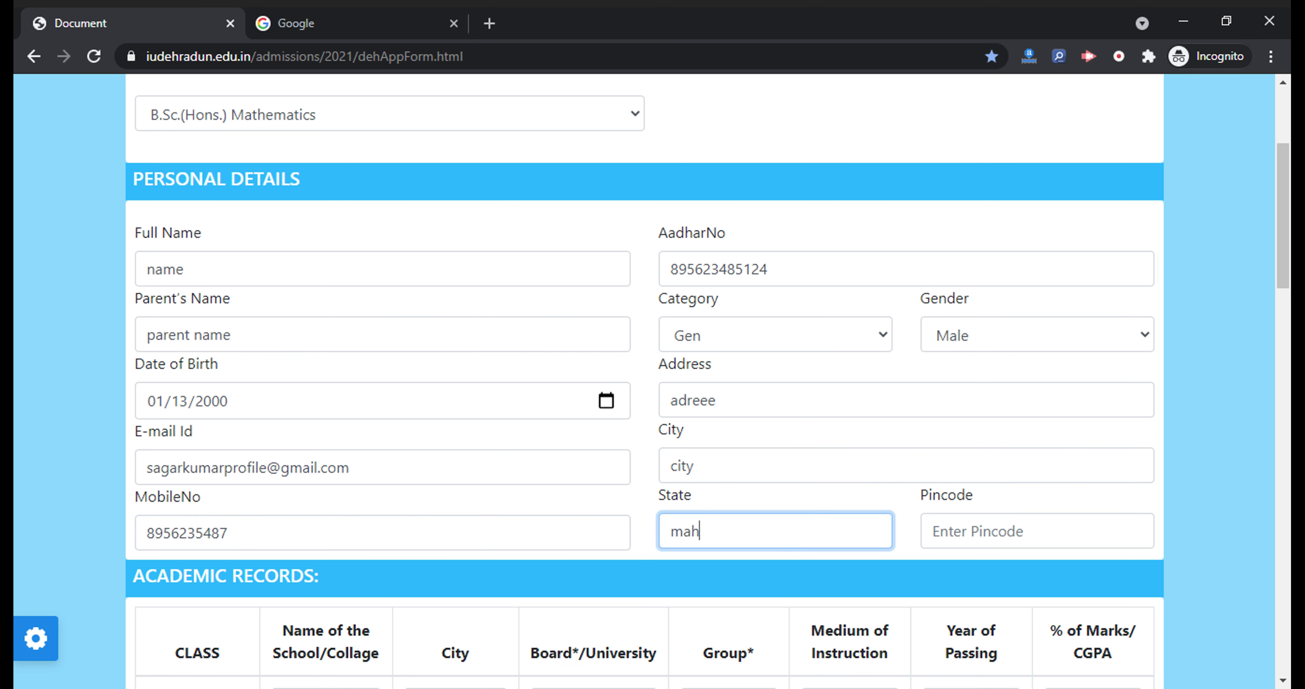
pyautogui.press('Down')
pyautogui.press('Return')
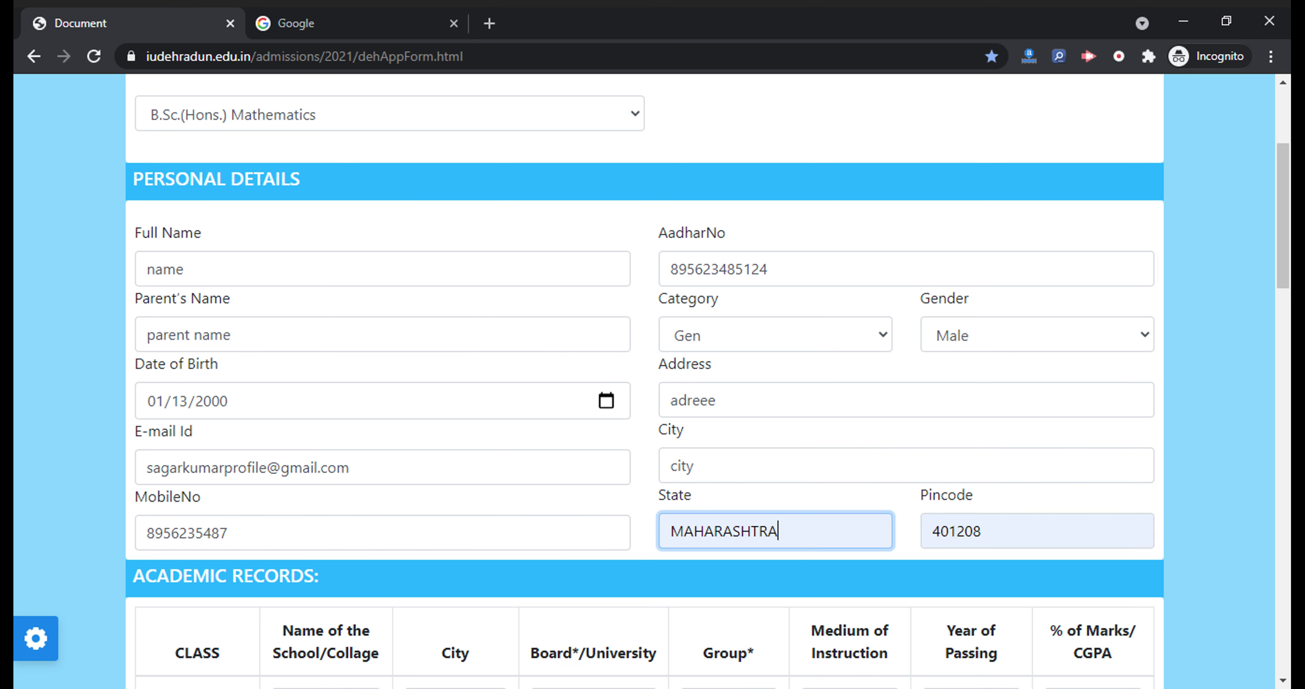
pyautogui.scroll(-2, 902, 469)
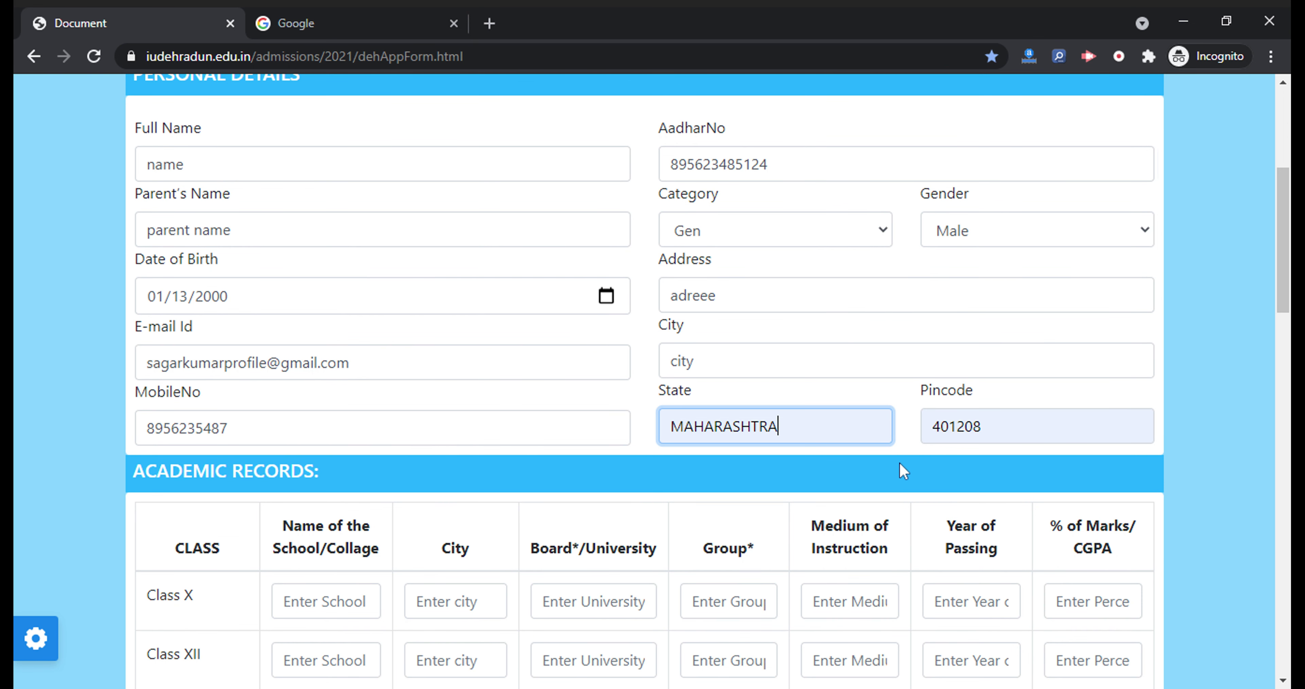
# Enter school name 'name' for Class X and copy it to Class XII, Graduation and Postgraduation
pyautogui.scroll(-3, 899, 463)
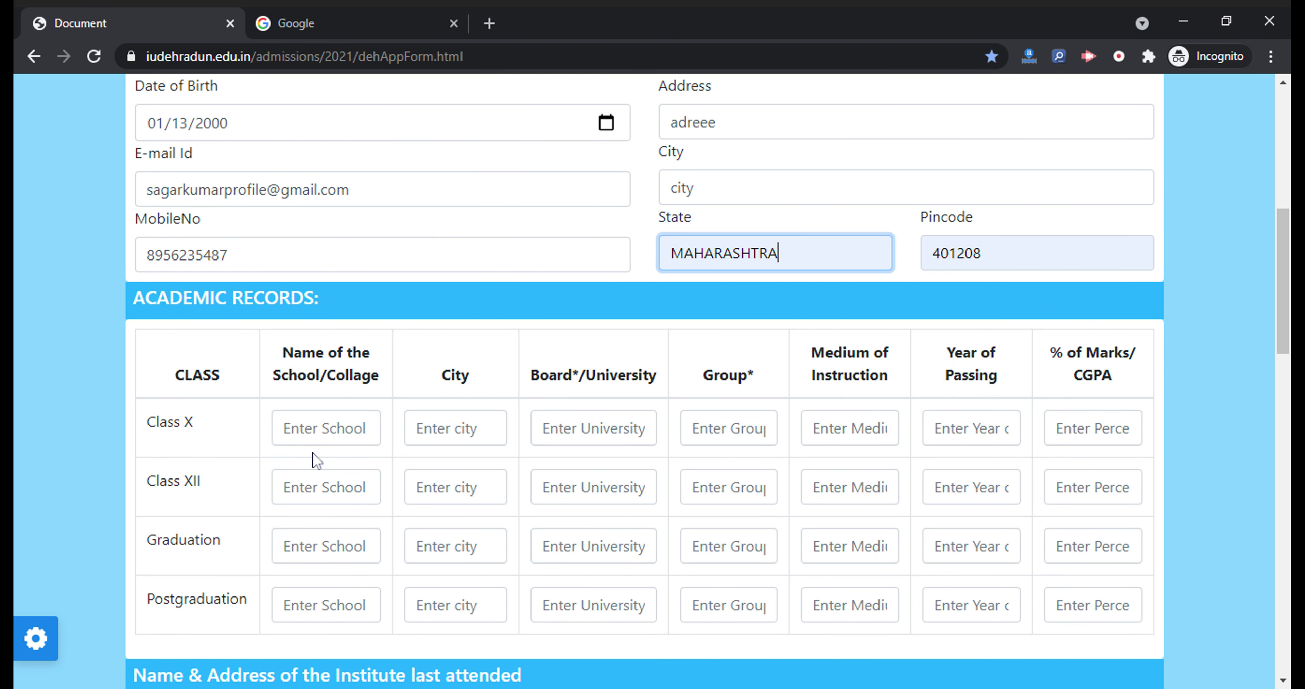
pyautogui.click(285, 428)
pyautogui.write('name')
pyautogui.hotkey('ctrl', 'a')
pyautogui.hotkey('ctrl', 'c')
pyautogui.click(326, 487)
pyautogui.hotkey('ctrl', 'v')
pyautogui.click(326, 546)
pyautogui.hotkey('ctrl', 'v')
pyautogui.click(326, 604)
pyautogui.hotkey('ctrl', 'v')
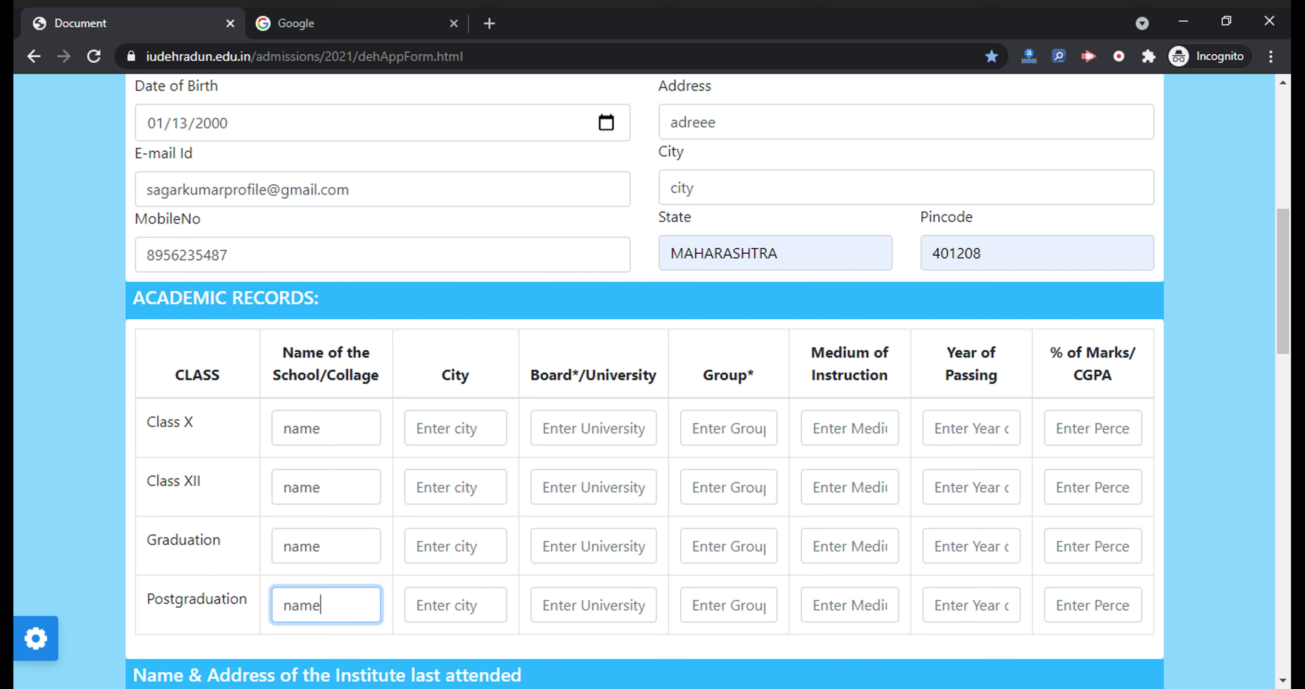
# Enter city 'city' for Class X and copy it to the other three academic rows
pyautogui.click(456, 428)
pyautogui.write('city')
pyautogui.hotkey('ctrl', 'a')
pyautogui.hotkey('ctrl', 'c')
pyautogui.click(455, 487)
pyautogui.hotkey('ctrl', 'v')
pyautogui.click(456, 545)
pyautogui.hotkey('ctrl', 'v')
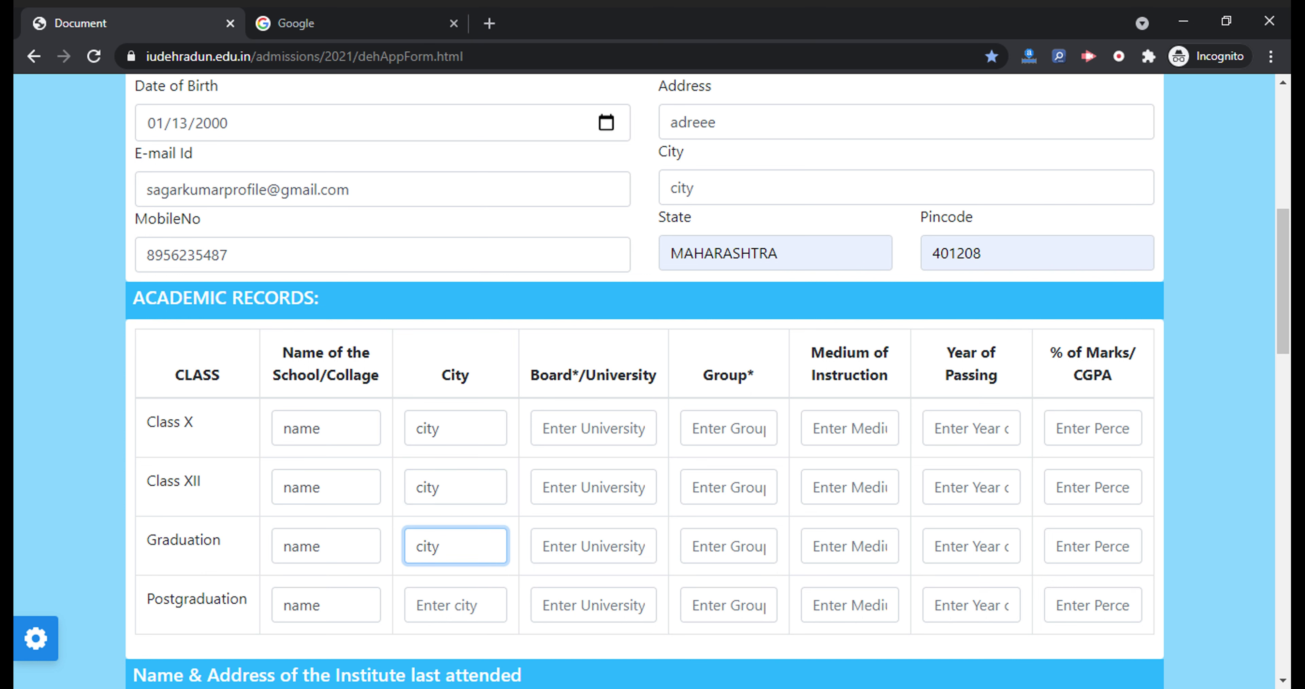
pyautogui.click(456, 605)
pyautogui.hotkey('ctrl', 'v')
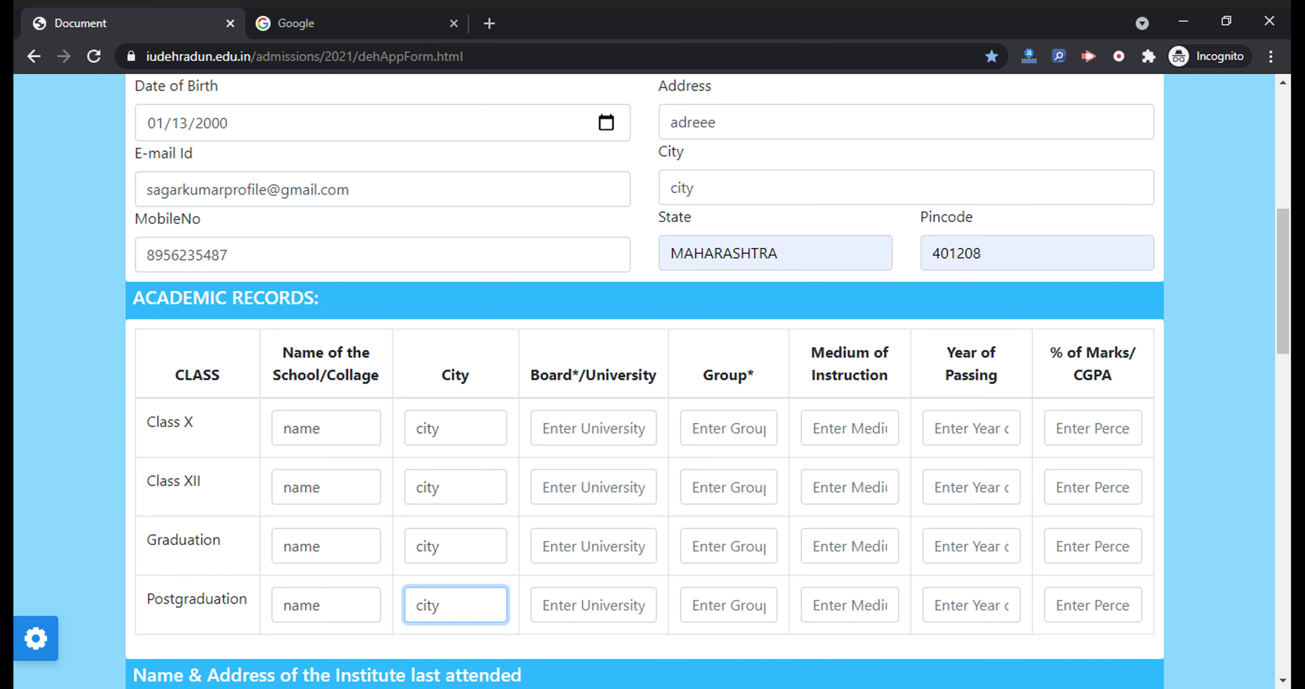
# Enter board 'boar' for Class X and paste it into the remaining academic rows
pyautogui.click(543, 428)
pyautogui.write('boar')
pyautogui.hotkey('ctrl', 'a')
pyautogui.hotkey('ctrl', 'c')
pyautogui.click(573, 486)
pyautogui.hotkey('ctrl', 'v')
pyautogui.click(543, 545)
pyautogui.hotkey('ctrl', 'v')
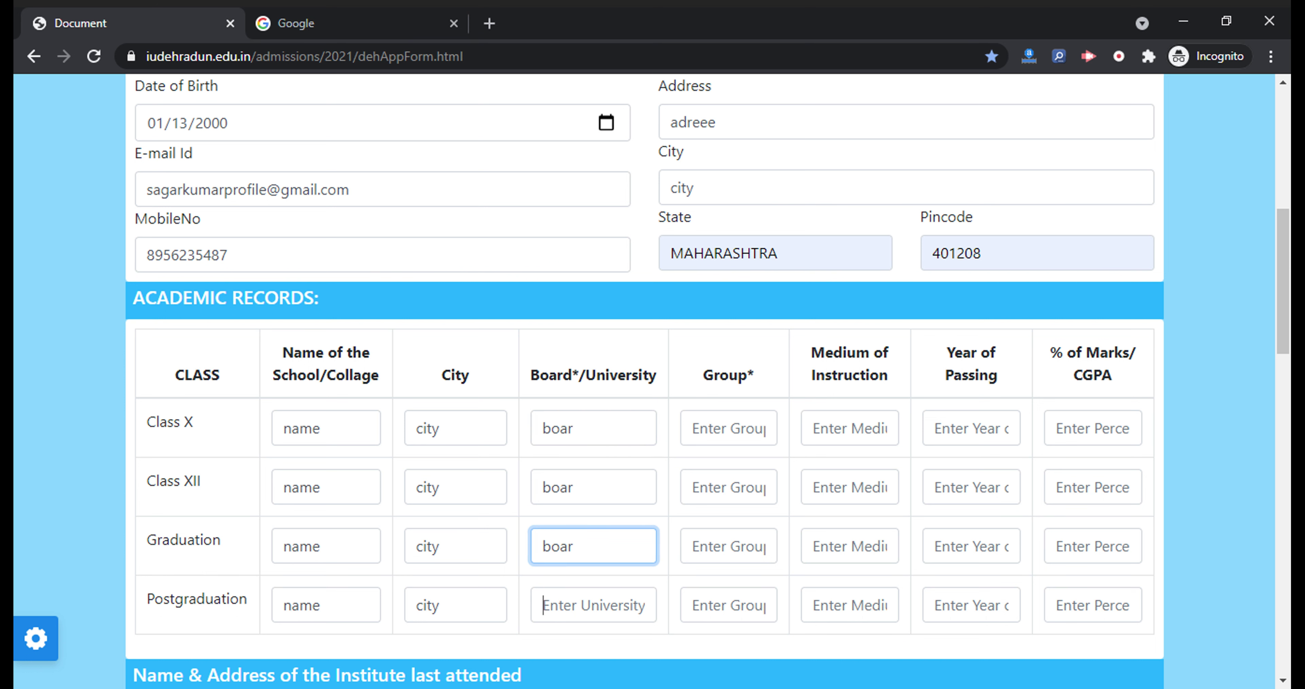
pyautogui.click(573, 605)
pyautogui.hotkey('ctrl', 'v')
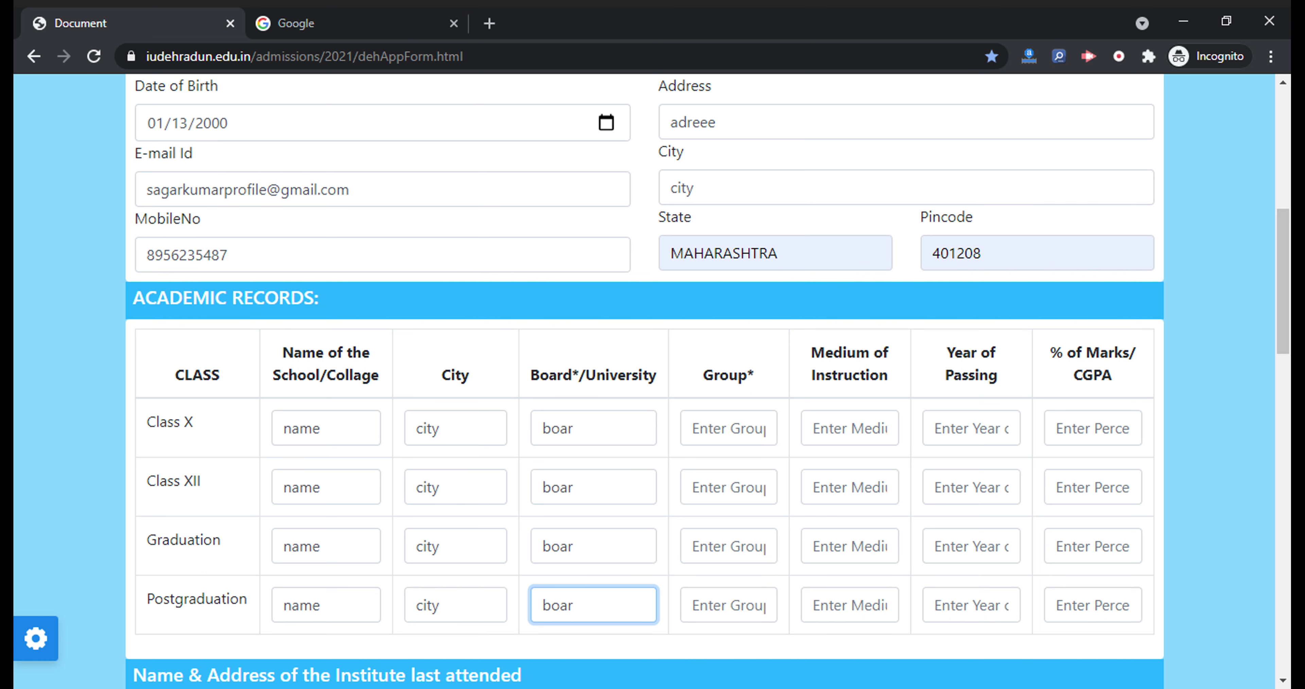
# Fill the Group column with 'group' across the academic rows
pyautogui.click(693, 428)
pyautogui.write('g')
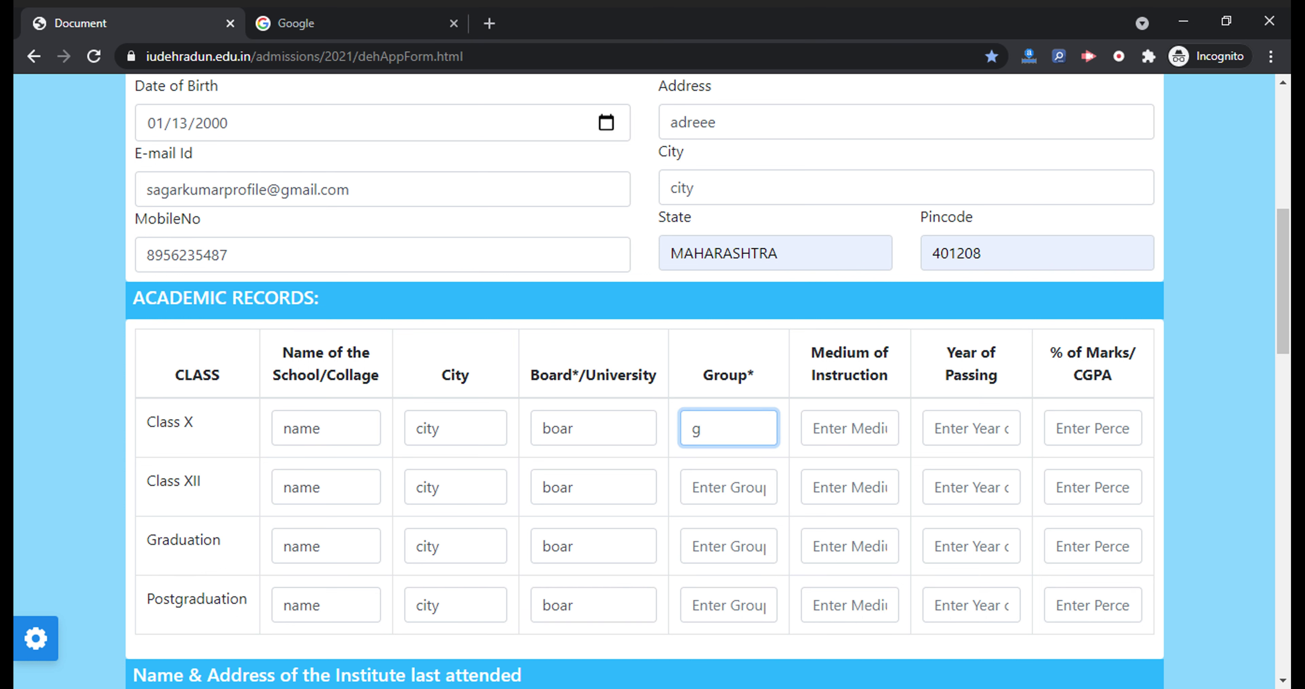
pyautogui.write('roup')
pyautogui.hotkey('ctrl', 'a')
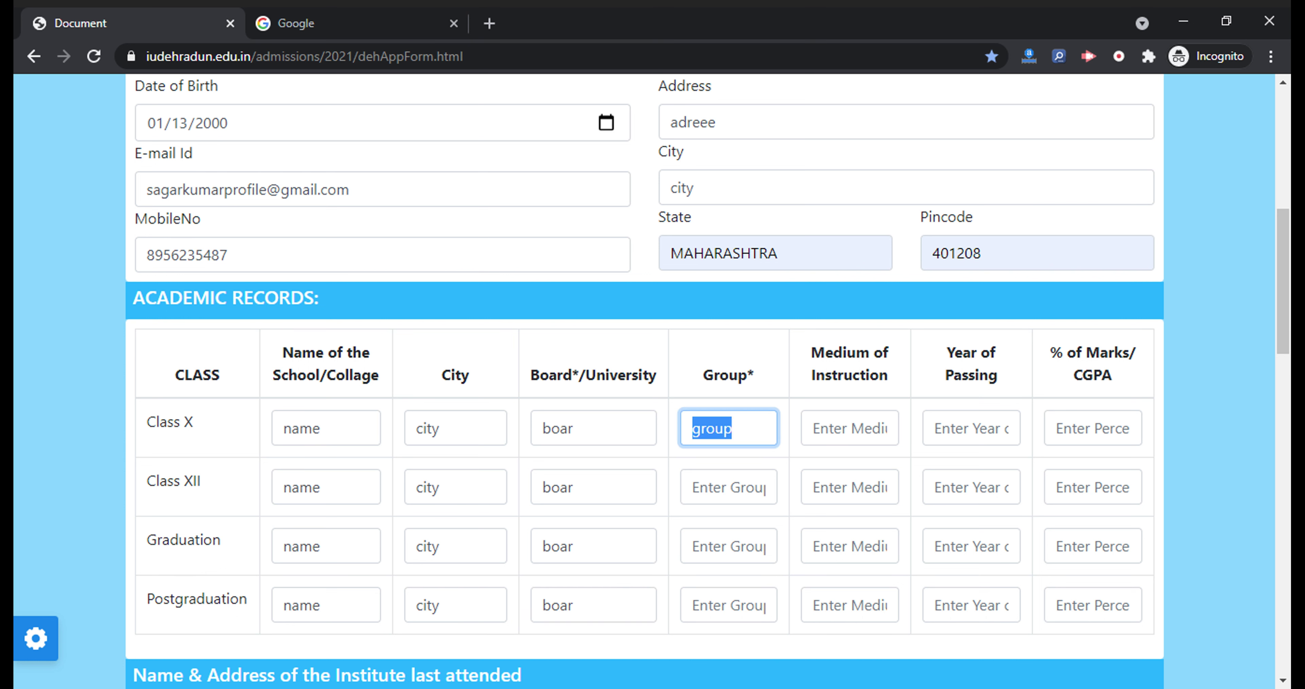
pyautogui.click(693, 487)
pyautogui.hotkey('ctrl', 'v')
pyautogui.hotkey('ctrl', 'v')
pyautogui.click(693, 605)
# Set the Medium of Instruction to 'eng' for all four academic rows
pyautogui.hotkey('ctrl', 'v')
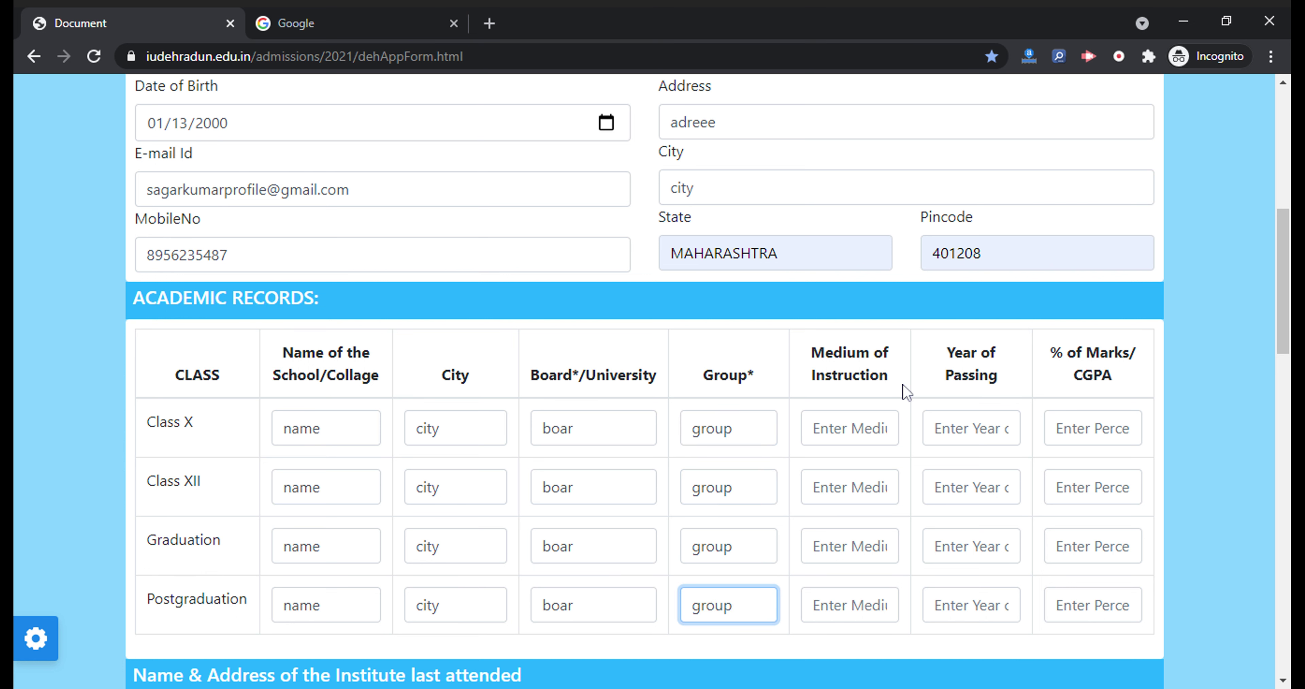
pyautogui.click(814, 428)
pyautogui.write('eng')
pyautogui.hotkey('ctrl', 'a')
pyautogui.click(814, 487)
pyautogui.hotkey('ctrl', 'v')
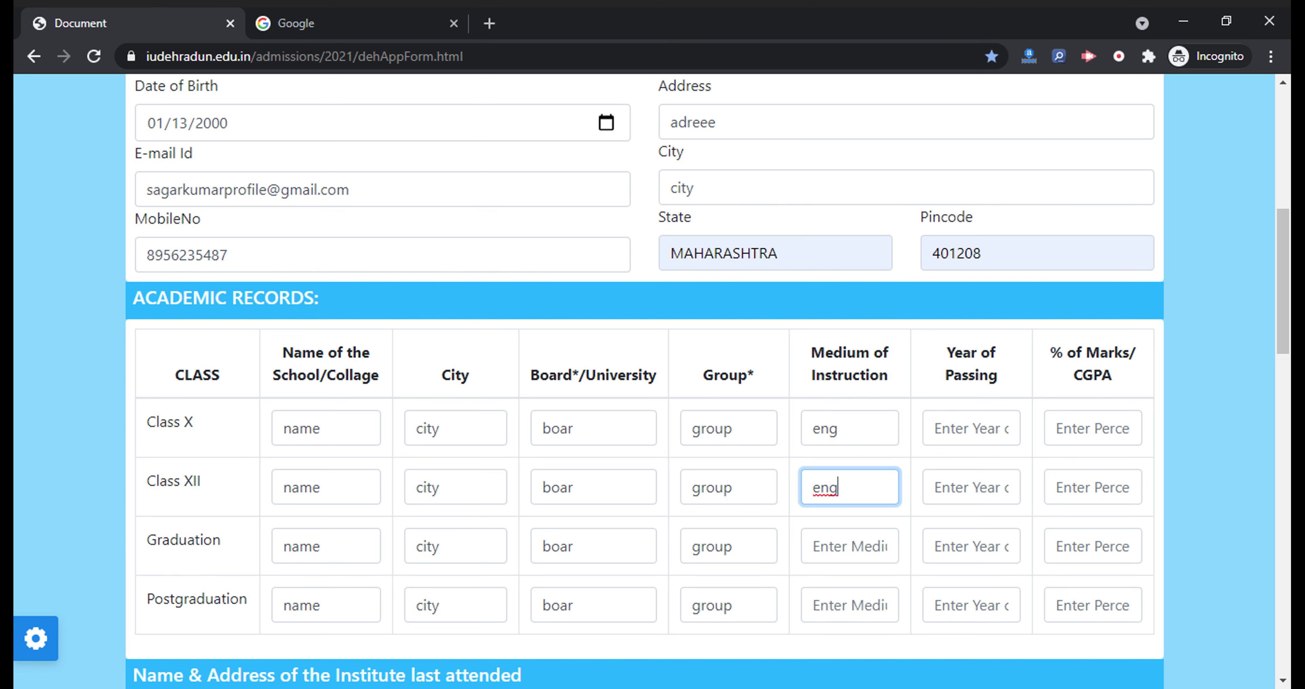
pyautogui.click(813, 547)
pyautogui.hotkey('ctrl', 'v')
pyautogui.click(813, 605)
pyautogui.hotkey('ctrl', 'v')
# Enter passing years 2013, 2015, 2017 and 2020 for Class X through Postgraduation
pyautogui.click(970, 428)
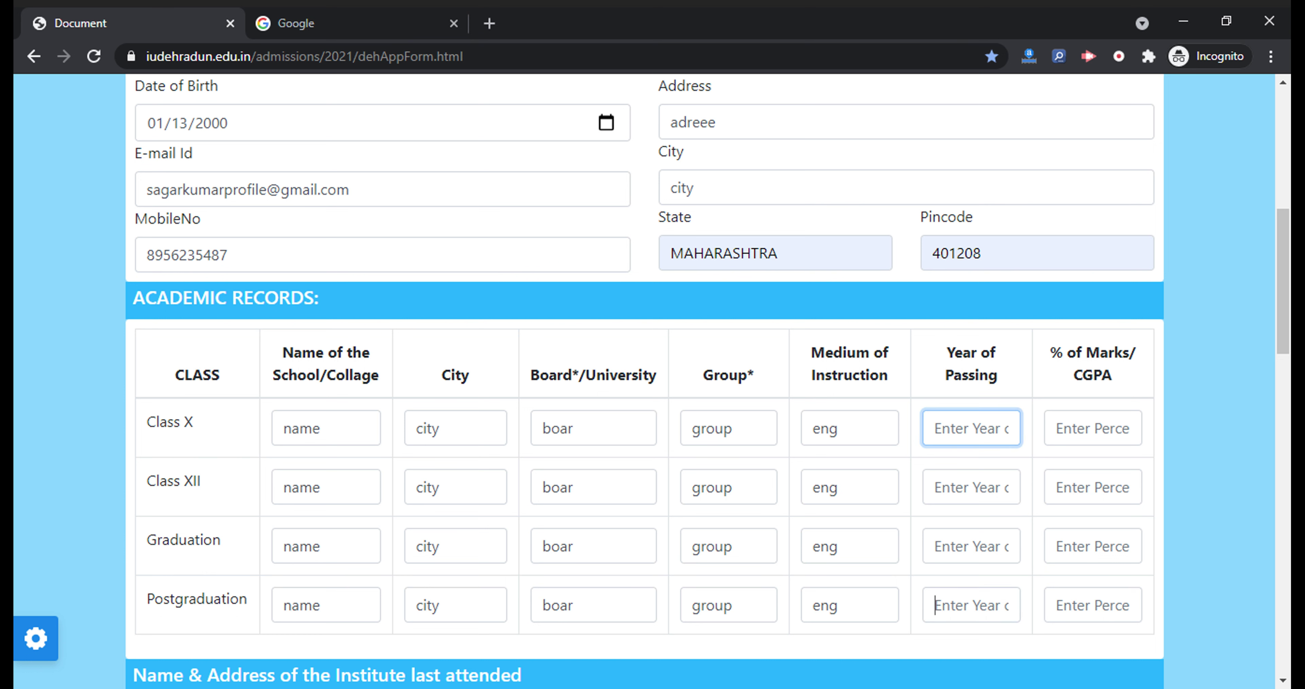
pyautogui.click(936, 605)
pyautogui.write('2020')
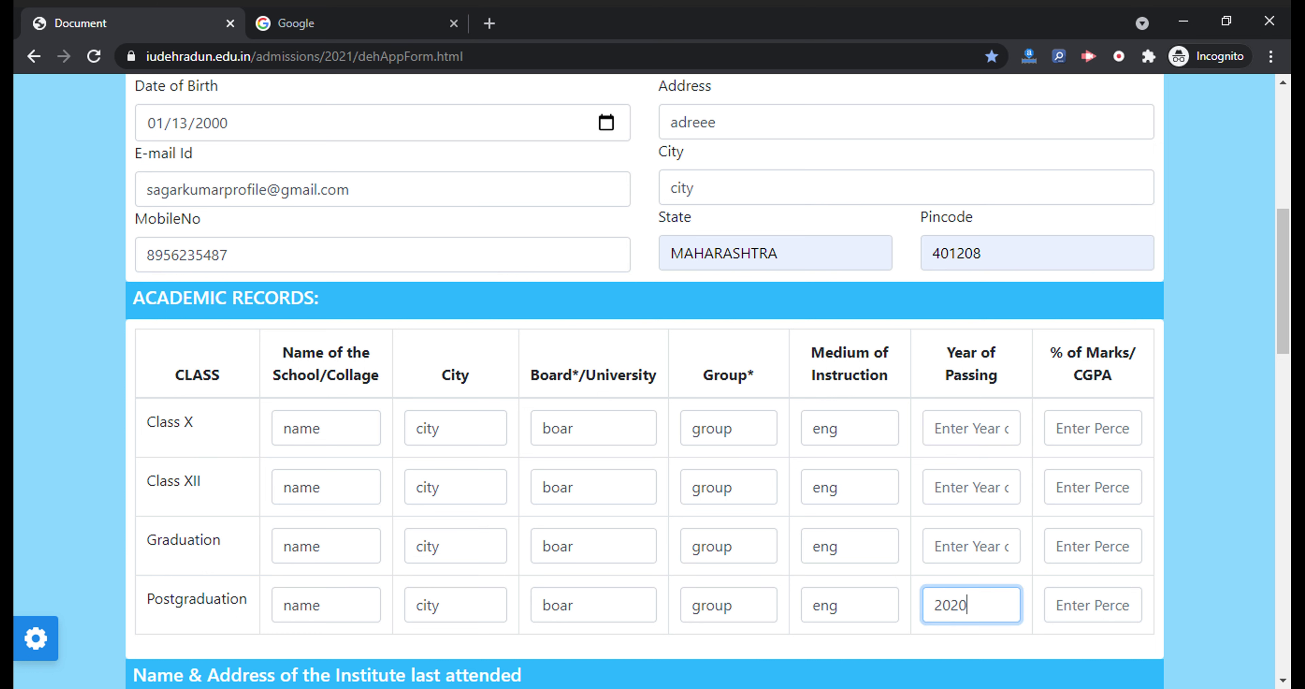
pyautogui.click(935, 546)
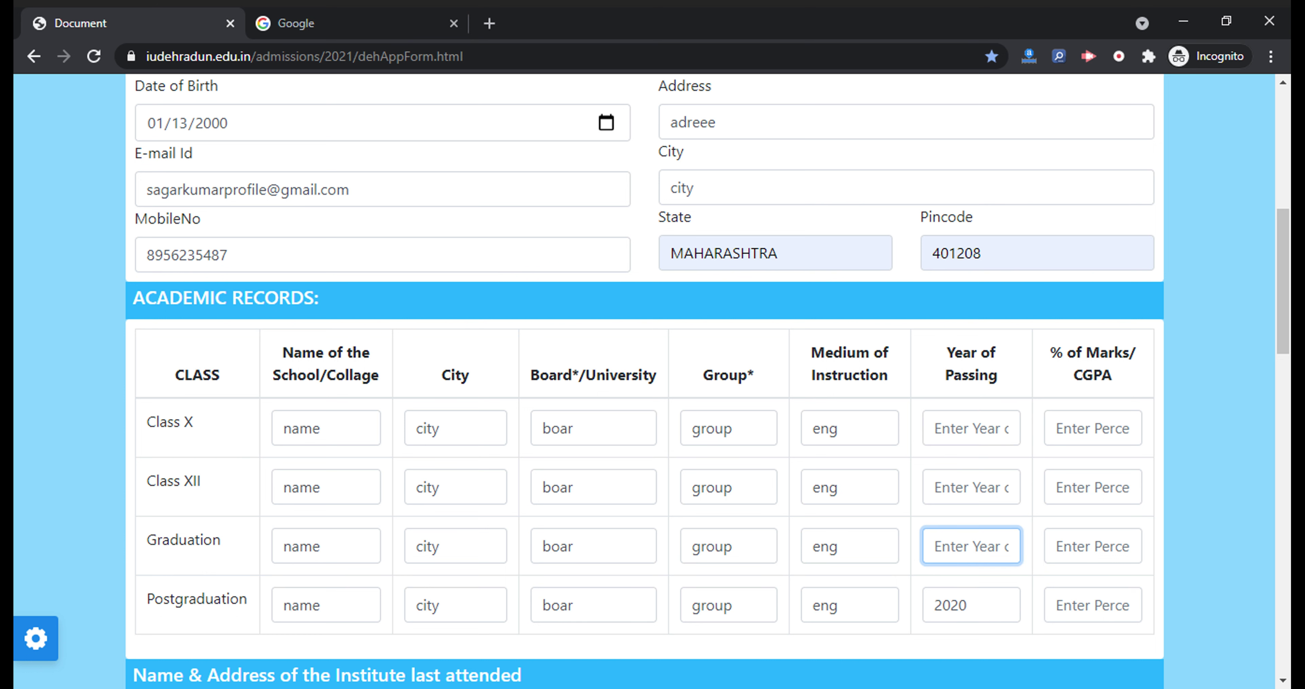
pyautogui.write('2017')
pyautogui.click(935, 487)
pyautogui.write('2015')
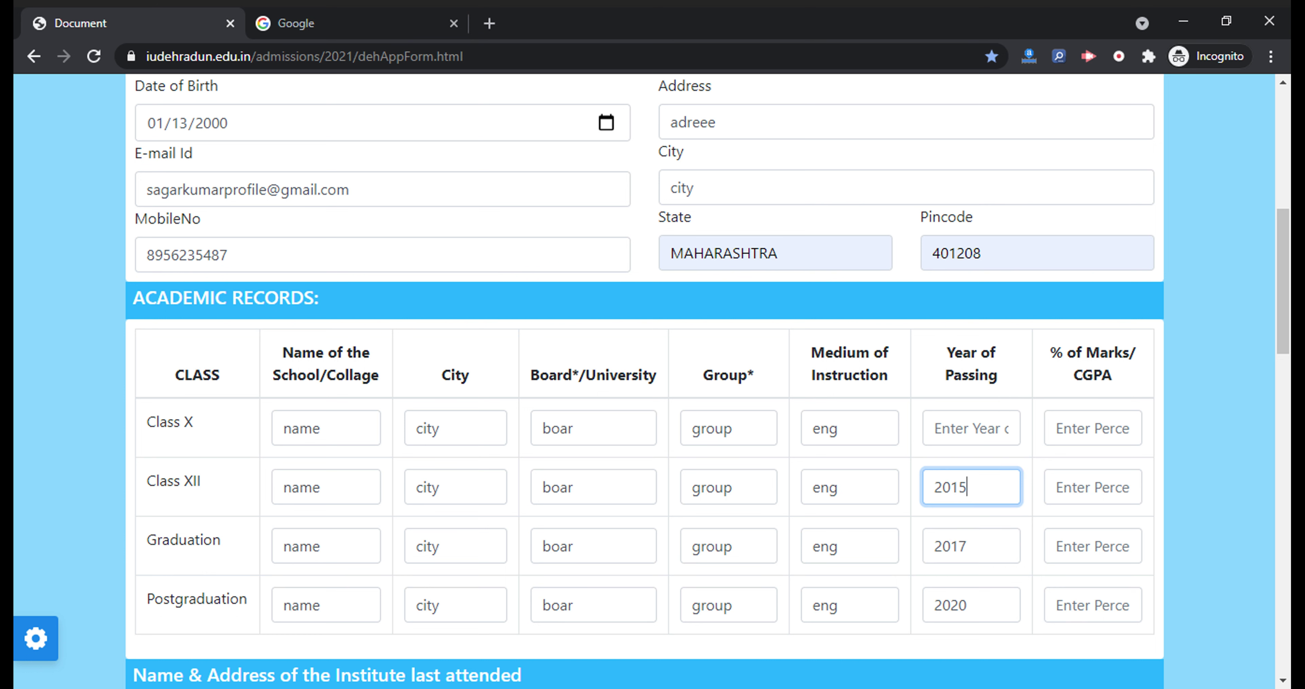
pyautogui.click(935, 428)
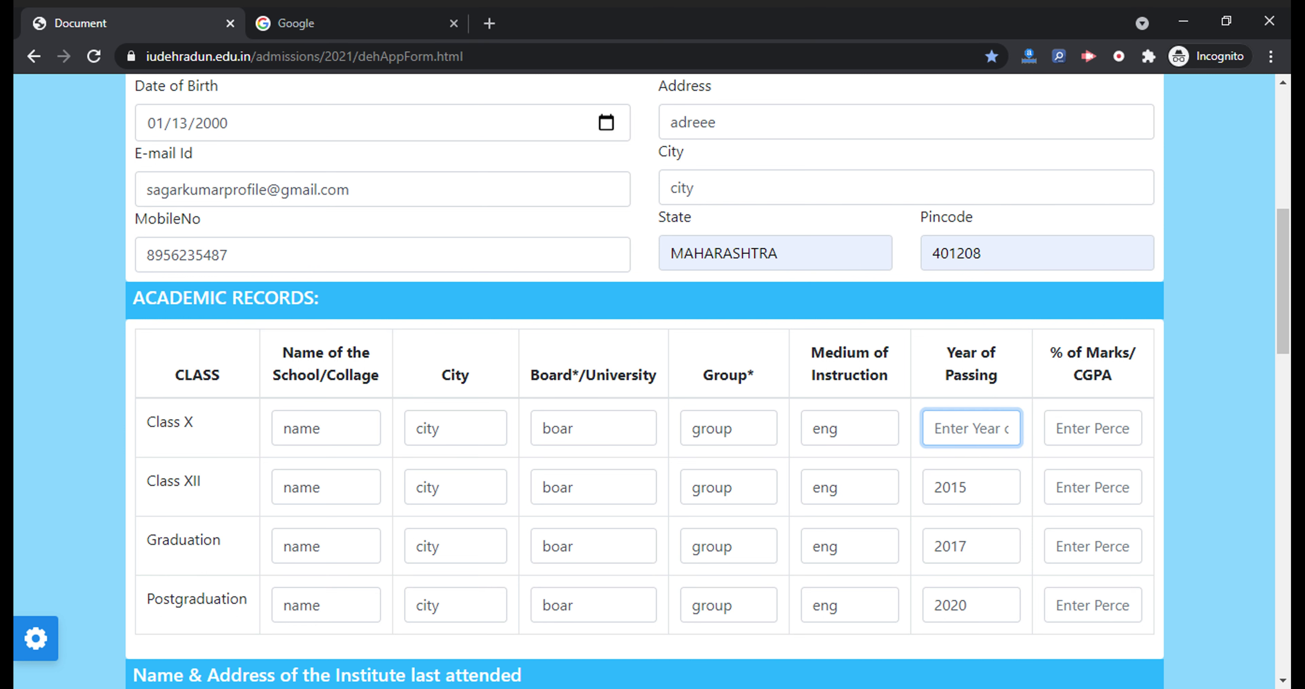
pyautogui.write('2013')
# Enter marks 79, 80, 74 and 85 percent for Class X through Postgraduation
pyautogui.click(1093, 428)
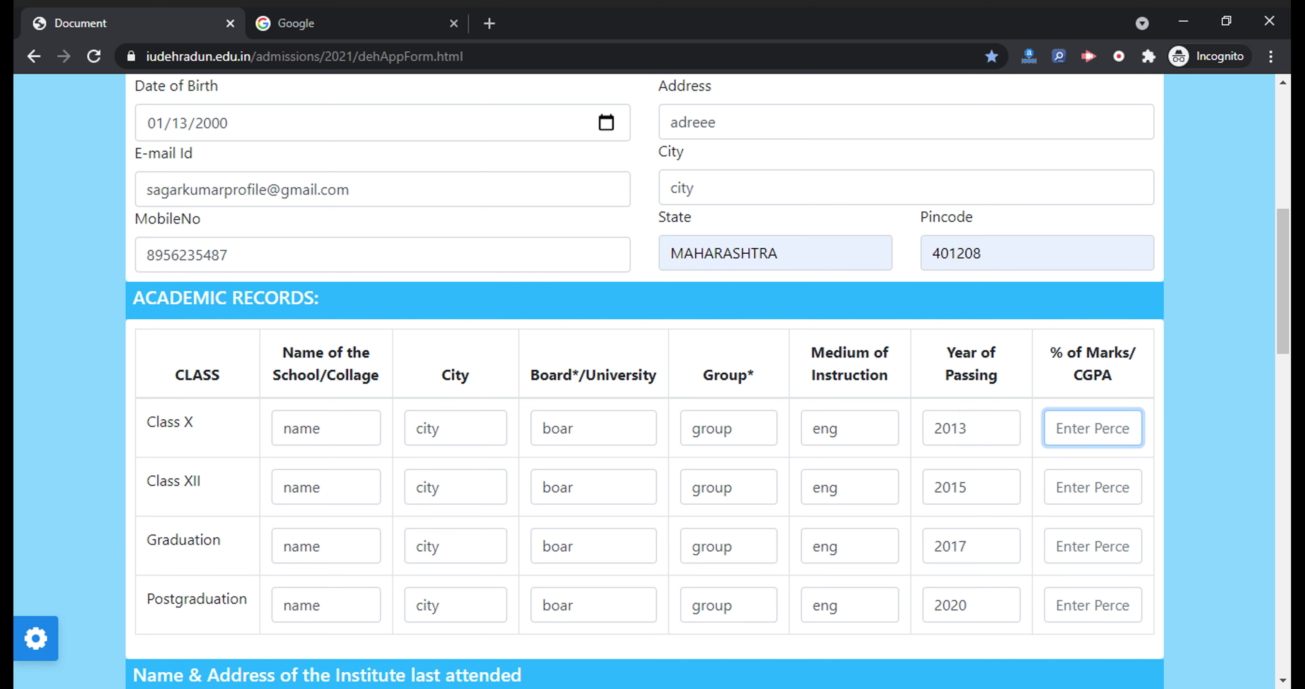
pyautogui.write('79')
pyautogui.click(1112, 484)
pyautogui.write('80')
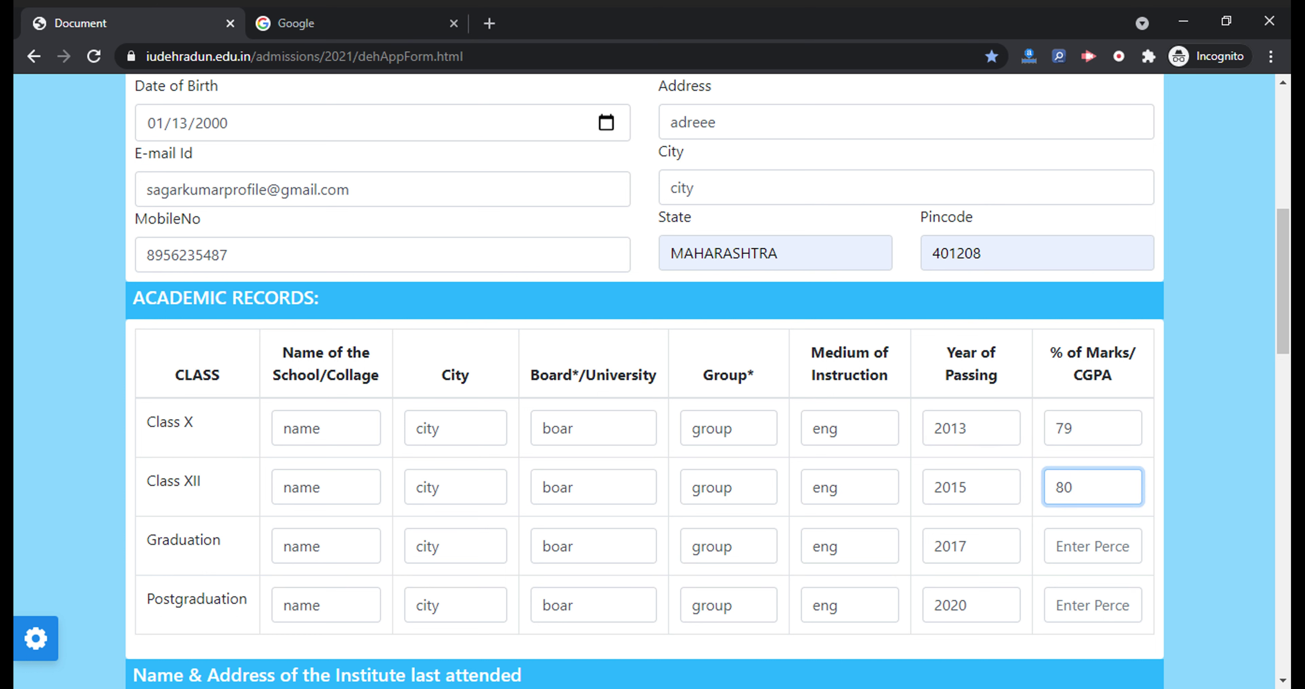
pyautogui.click(1092, 546)
pyautogui.write('74')
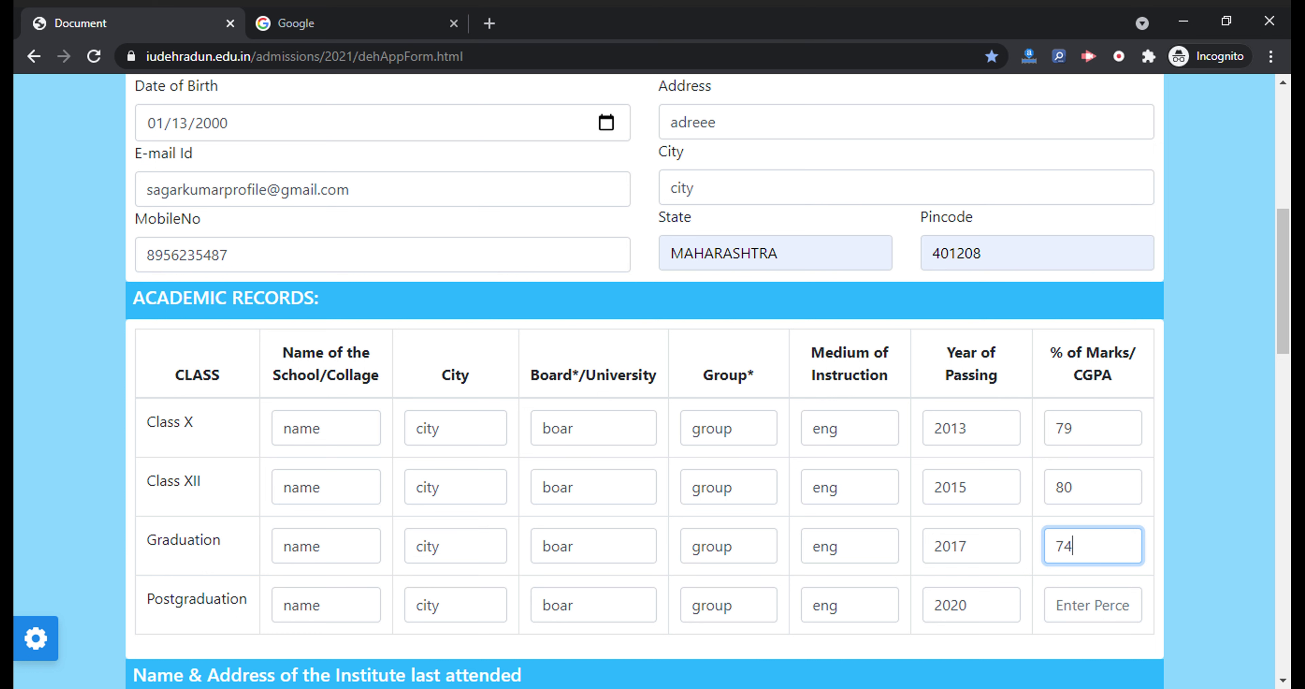
pyautogui.click(1093, 604)
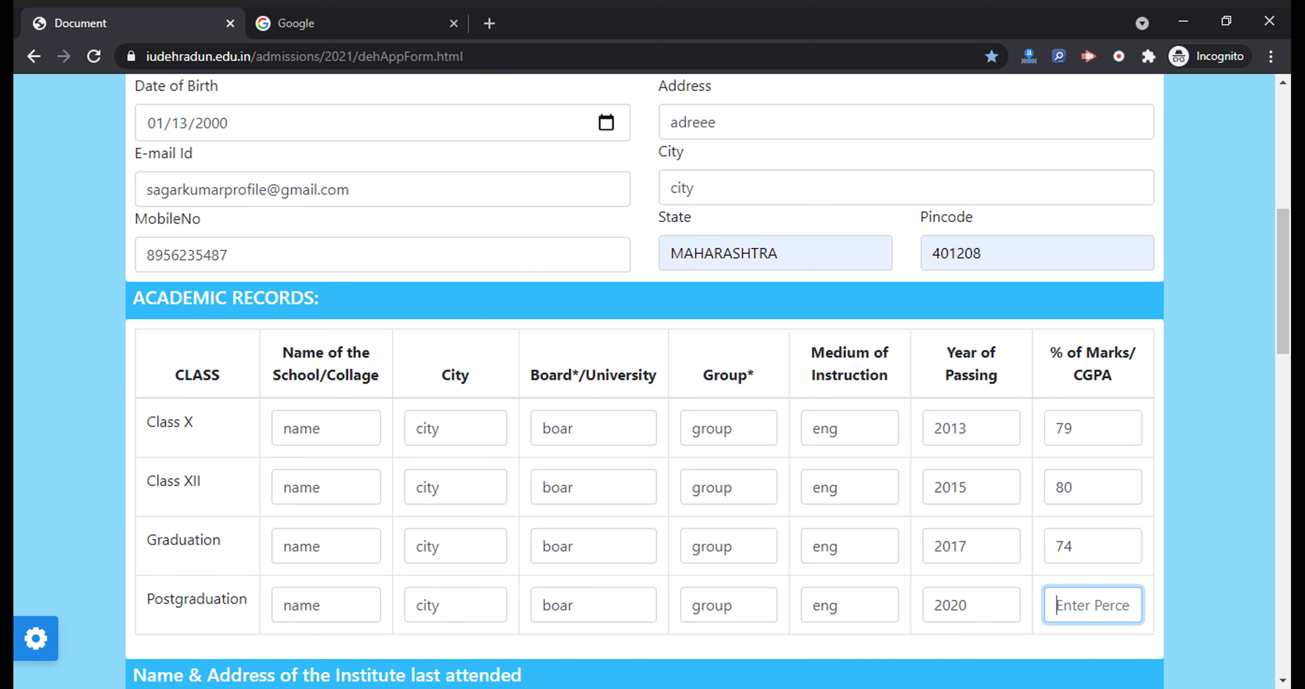
pyautogui.write('85')
pyautogui.scroll(-1, 644, 380)
pyautogui.scroll(-5, 644, 380)
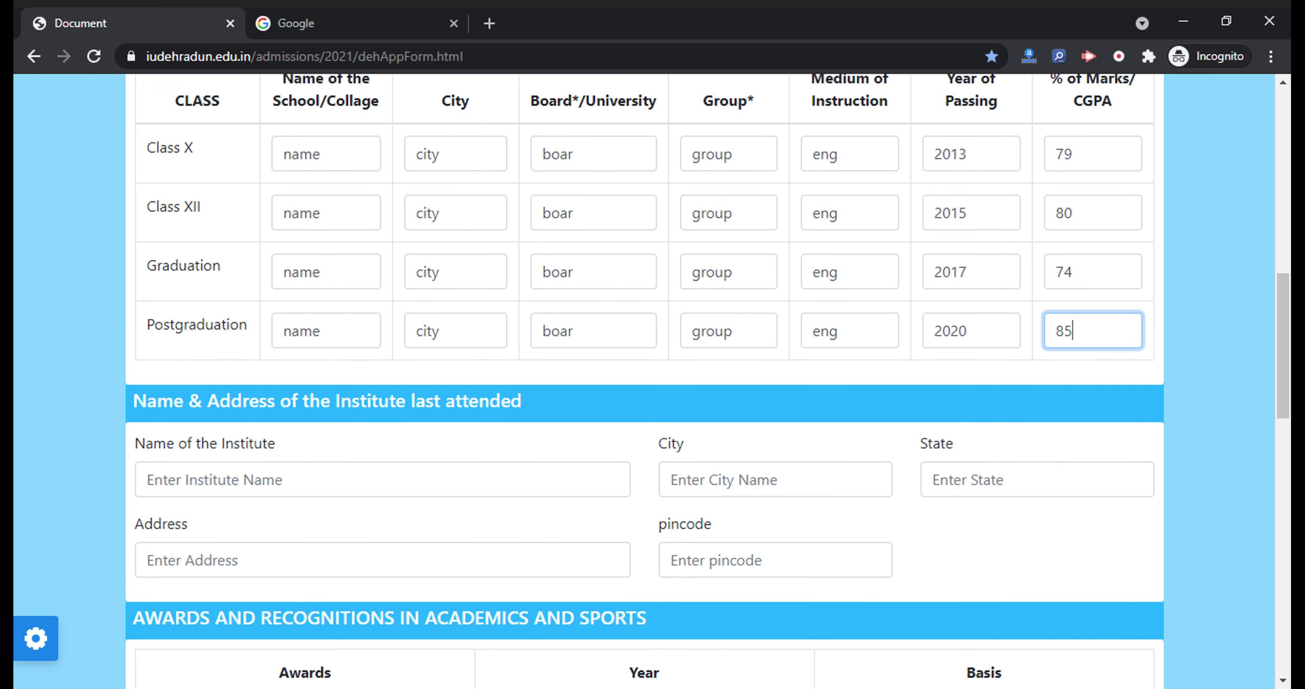
pyautogui.scroll(-2, 644, 380)
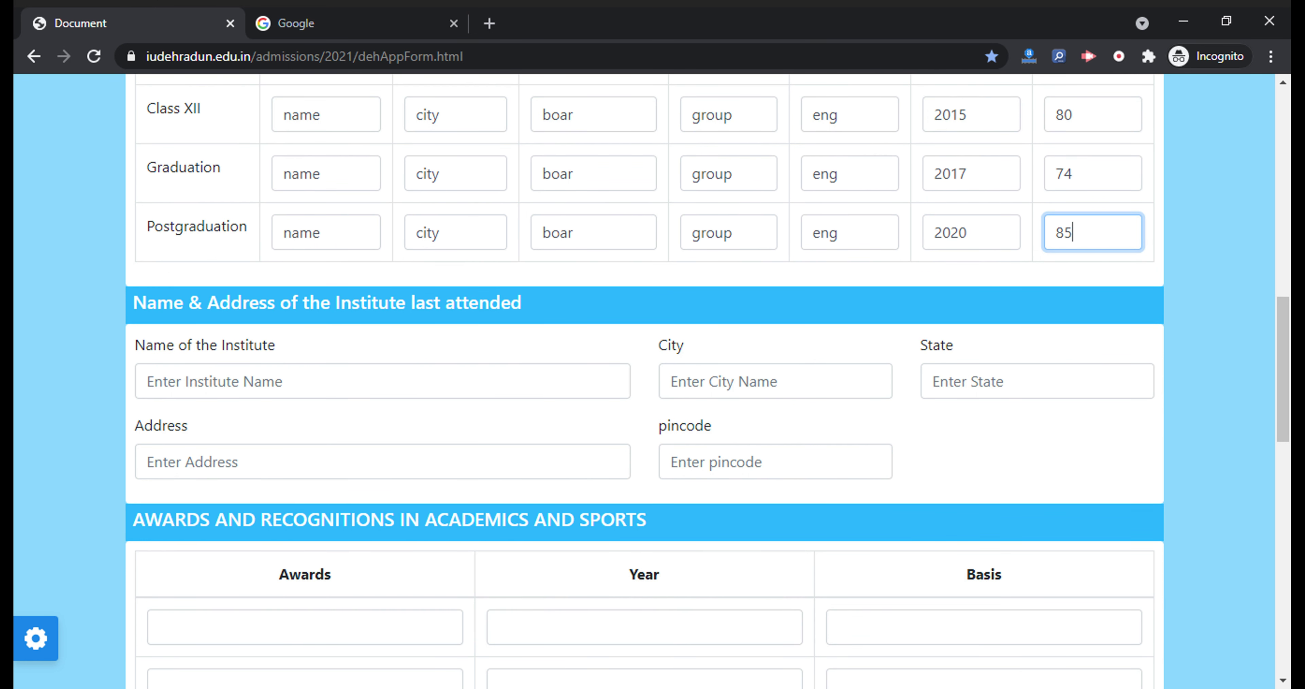
# Enter the last institute's name, address, city, state 'maha' and pincode 851177
pyautogui.click(355, 381)
pyautogui.write('name')
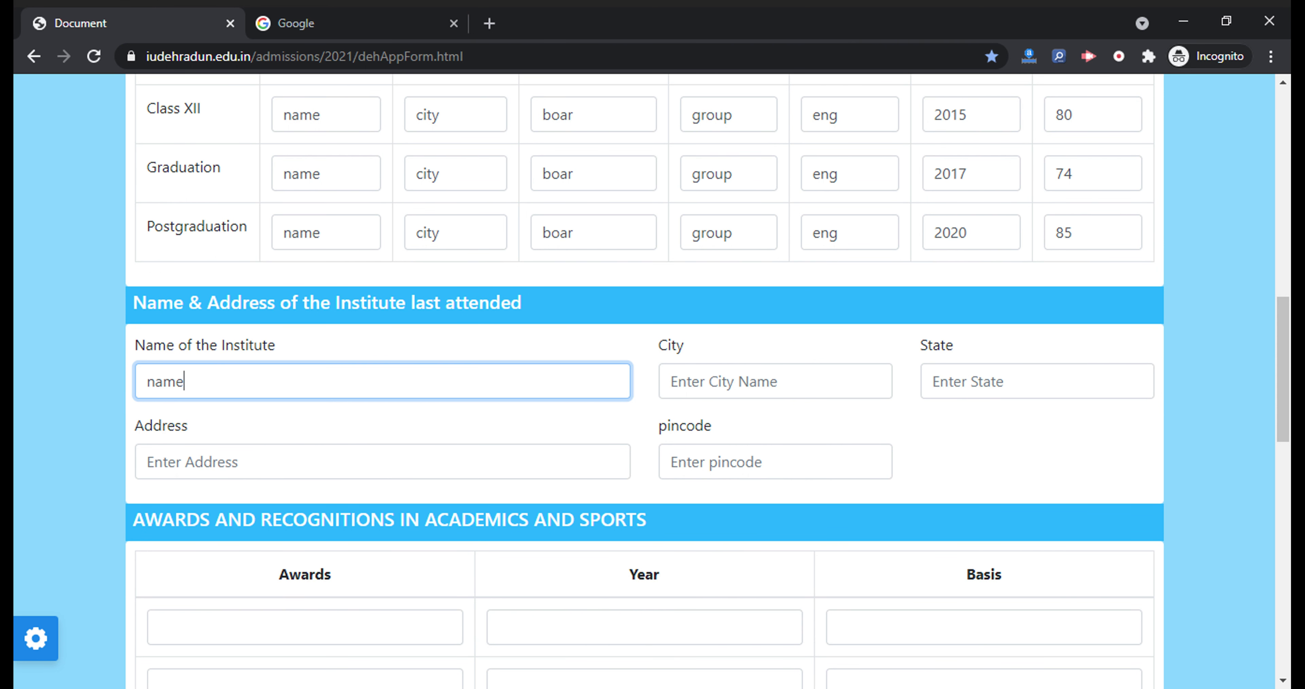
pyautogui.press('Tab')
pyautogui.write('adreee')
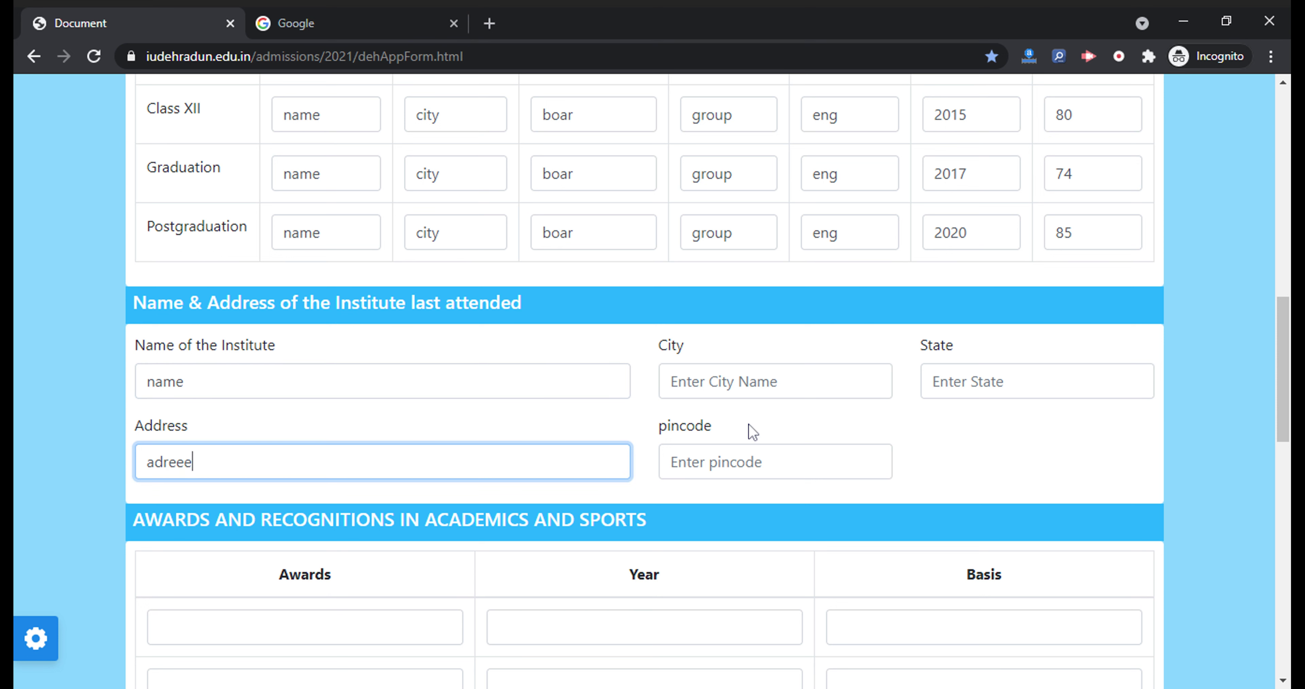
pyautogui.press('Tab')
pyautogui.write('city')
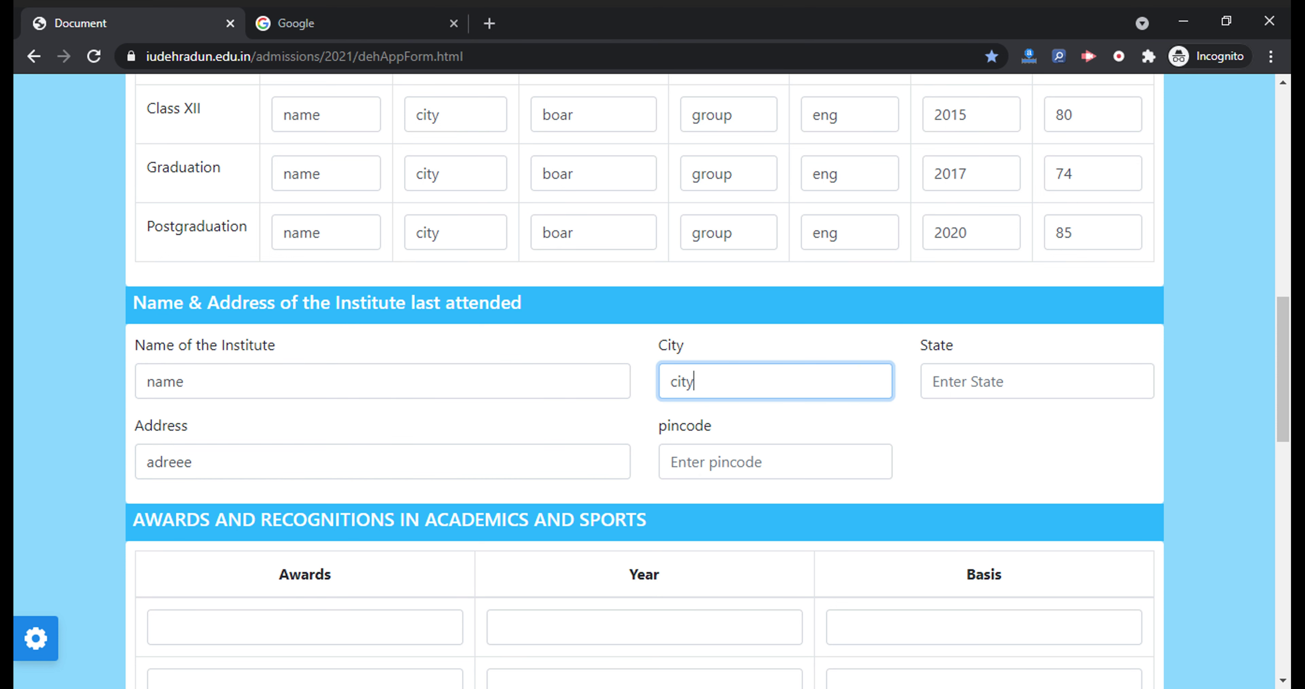
pyautogui.press('Tab')
pyautogui.write('maha')
pyautogui.click(777, 457)
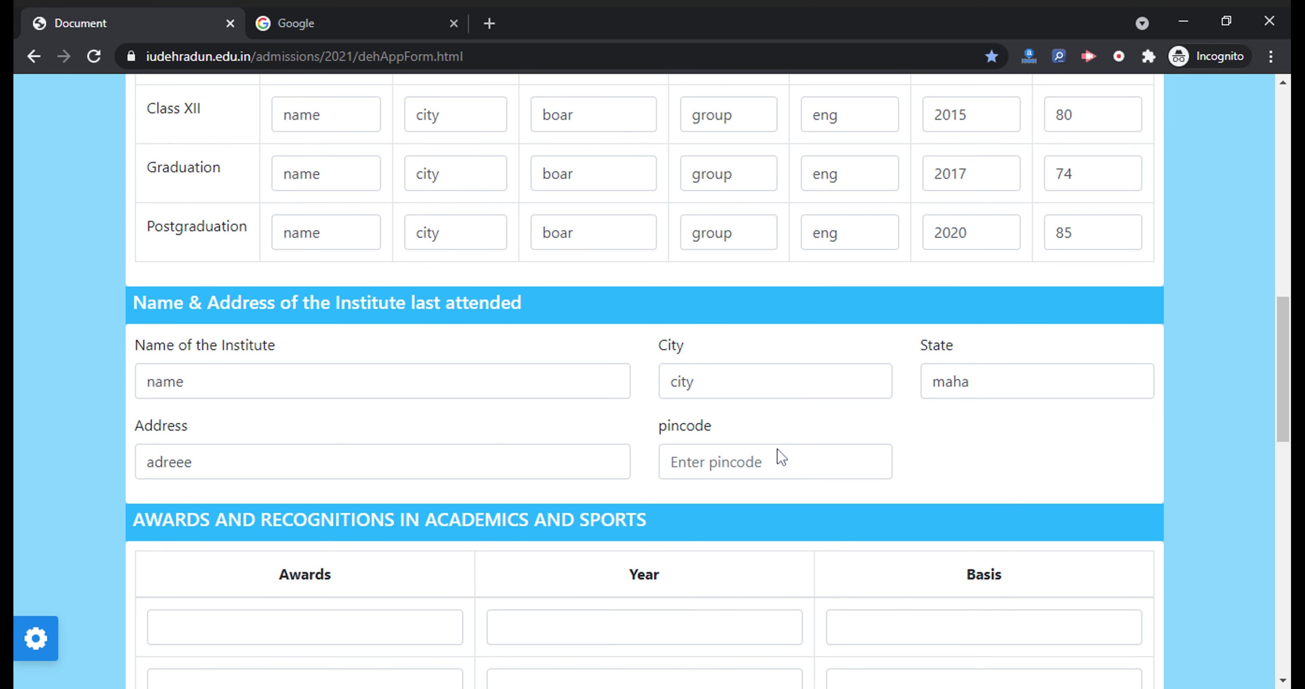
pyautogui.write('851177')
pyautogui.scroll(-4, 423, 352)
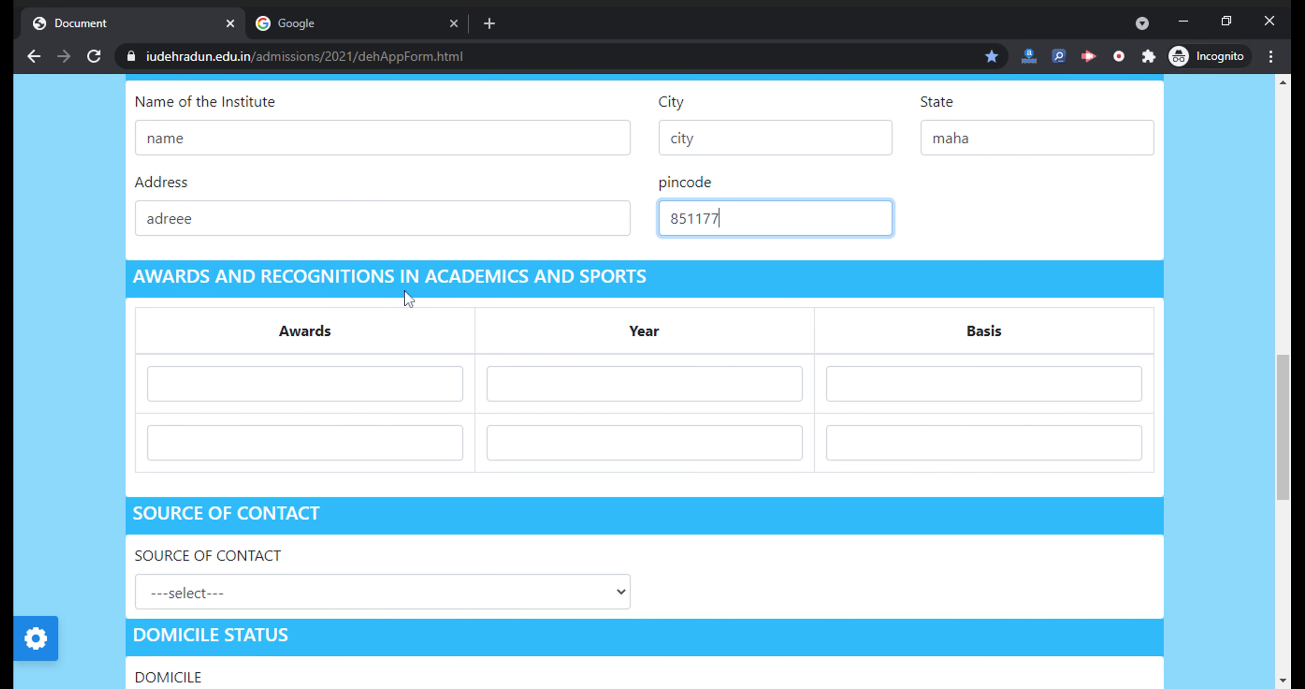
# Set Source of Contact to Social Media and Domicile to Domicile of Uttarakhand
pyautogui.scroll(-5, 239, 367)
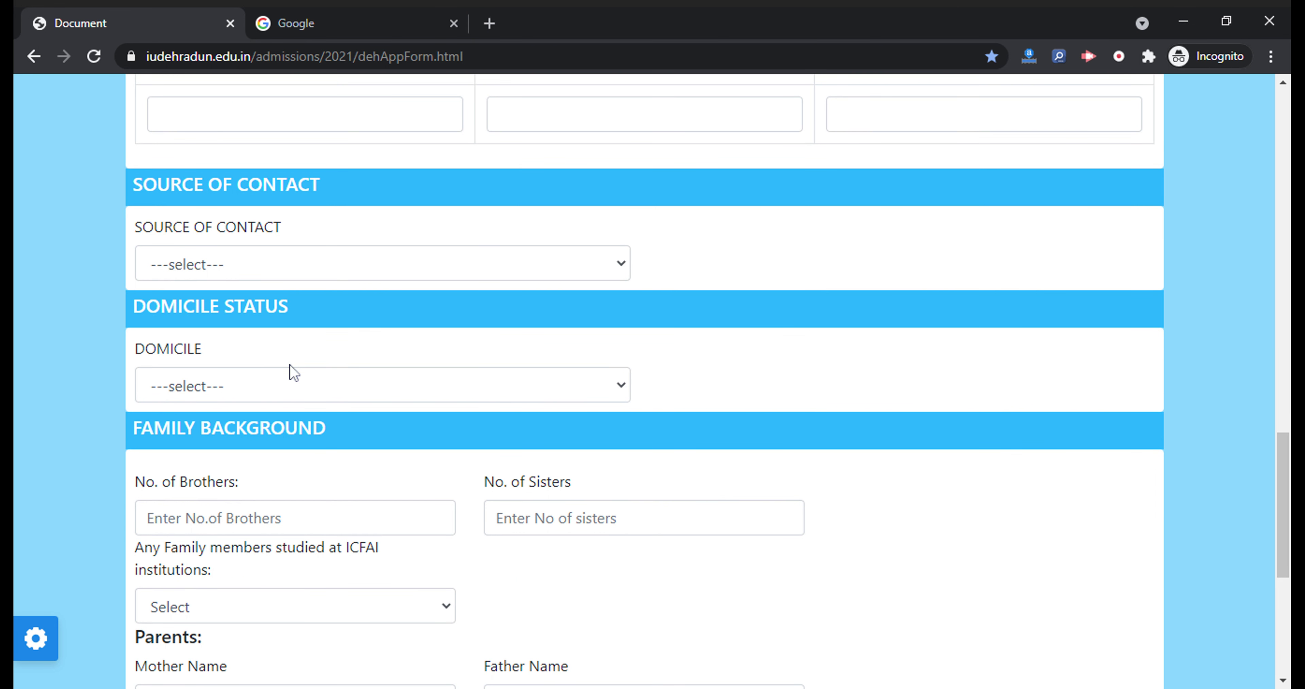
pyautogui.click(264, 272)
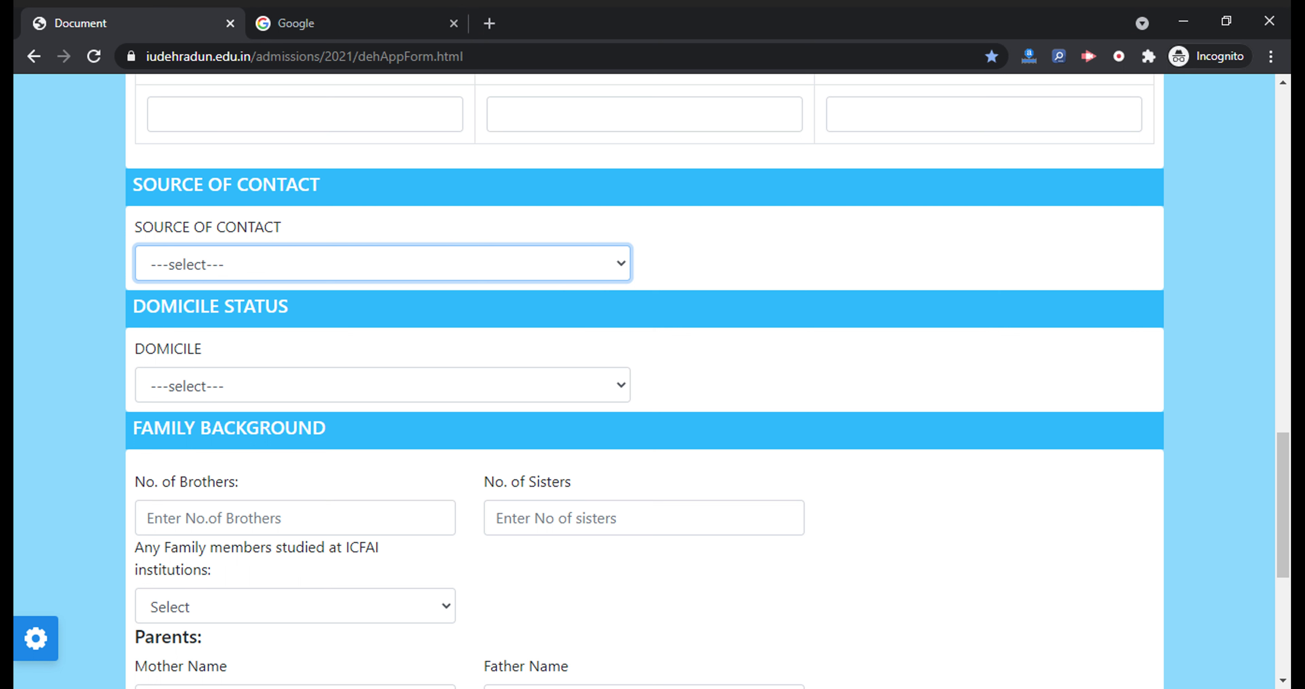
pyautogui.press('Down')
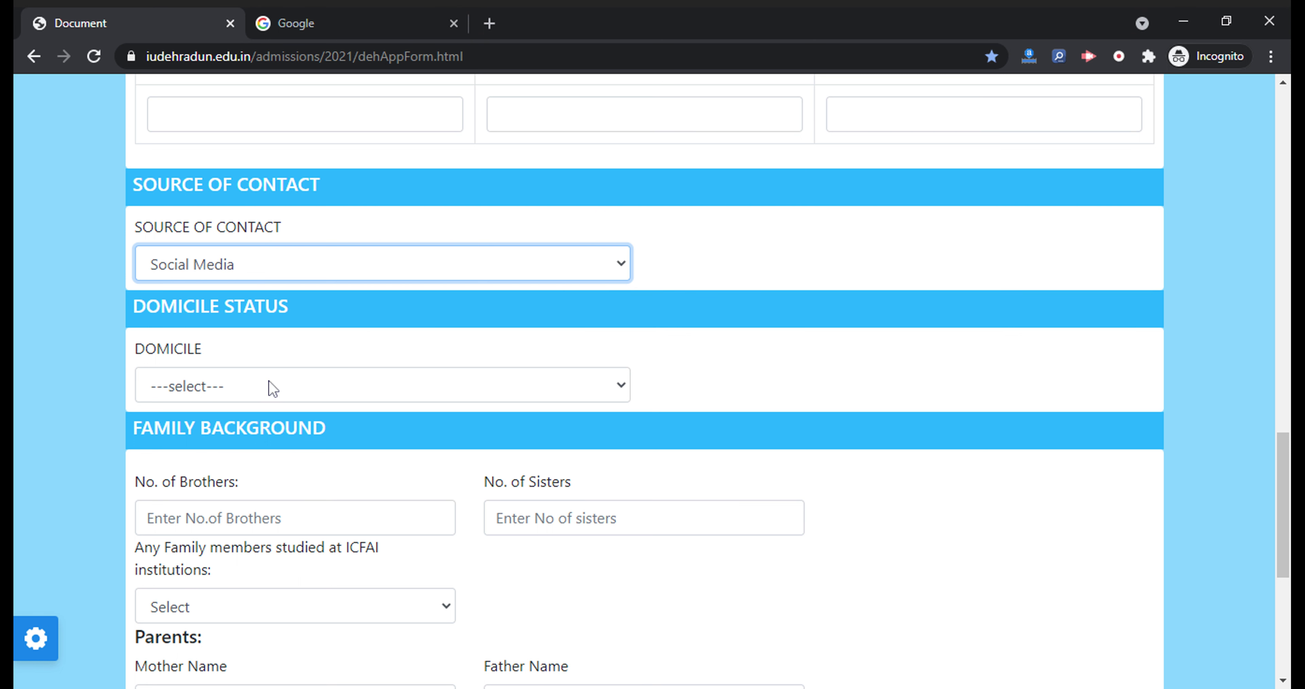
pyautogui.press('Tab')
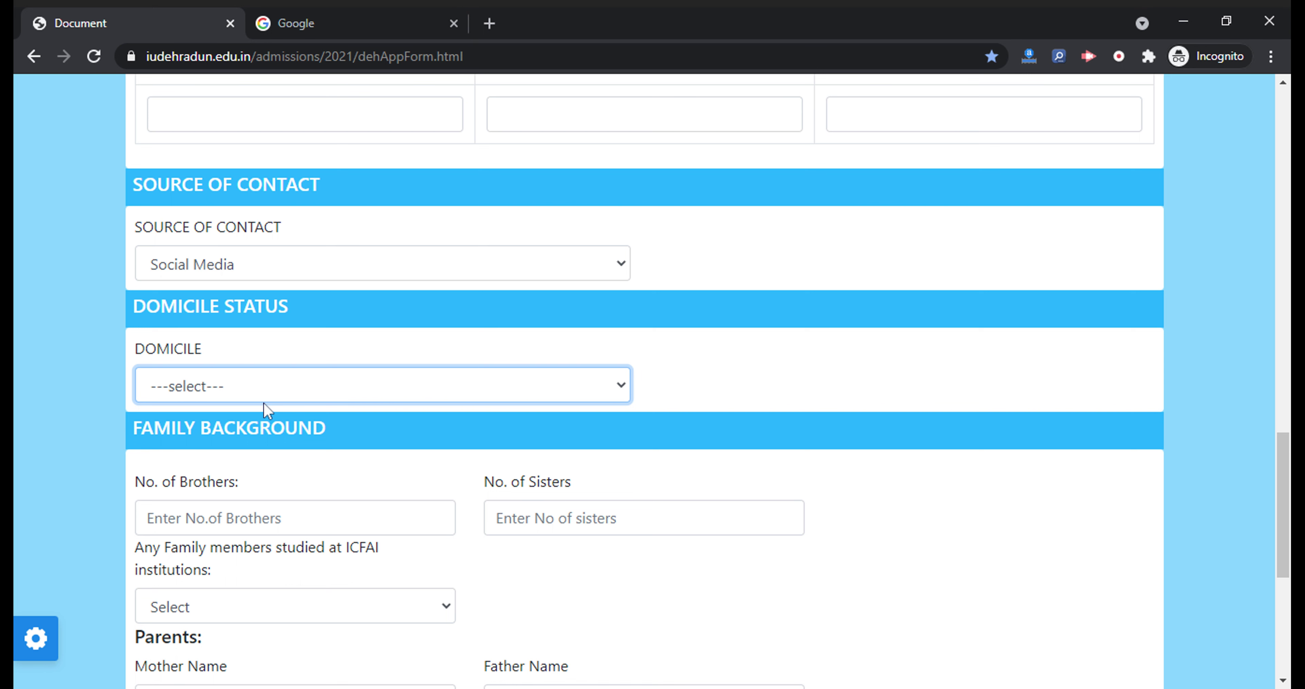
pyautogui.press('Down')
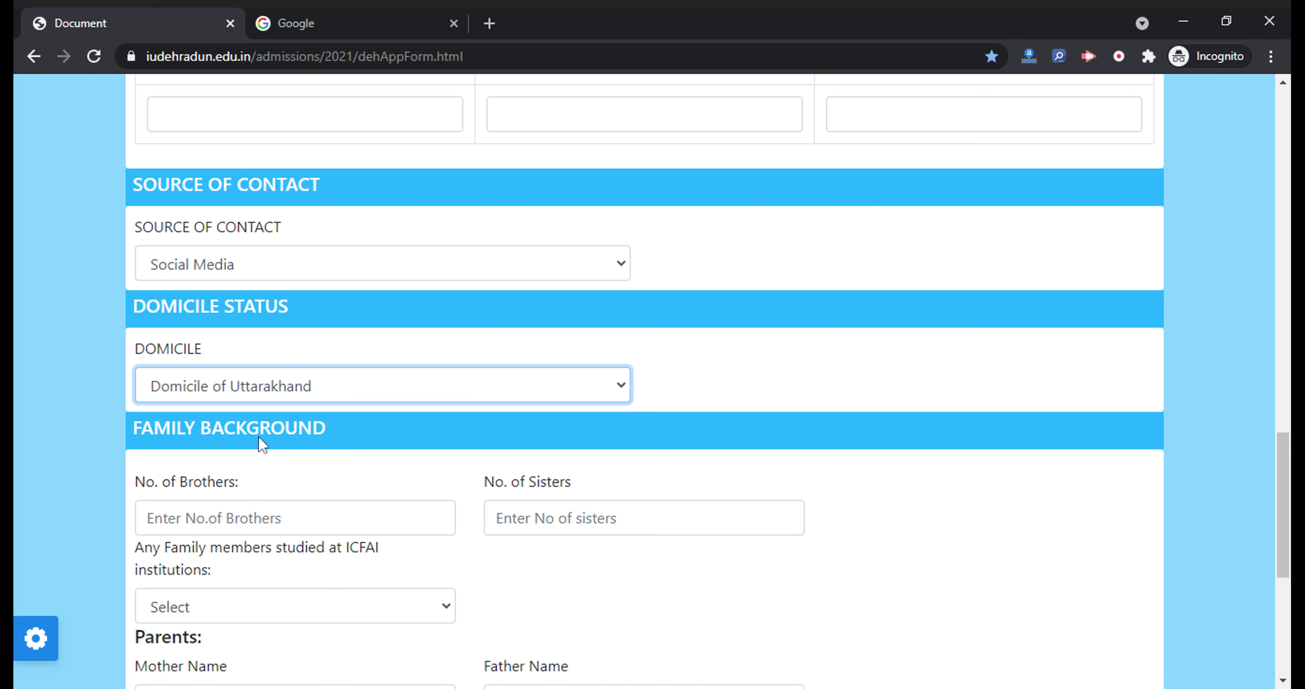
# Enter 2 brothers and 1 sister, and answer the family-studied-at-ICFAI question
pyautogui.scroll(-2, 250, 486)
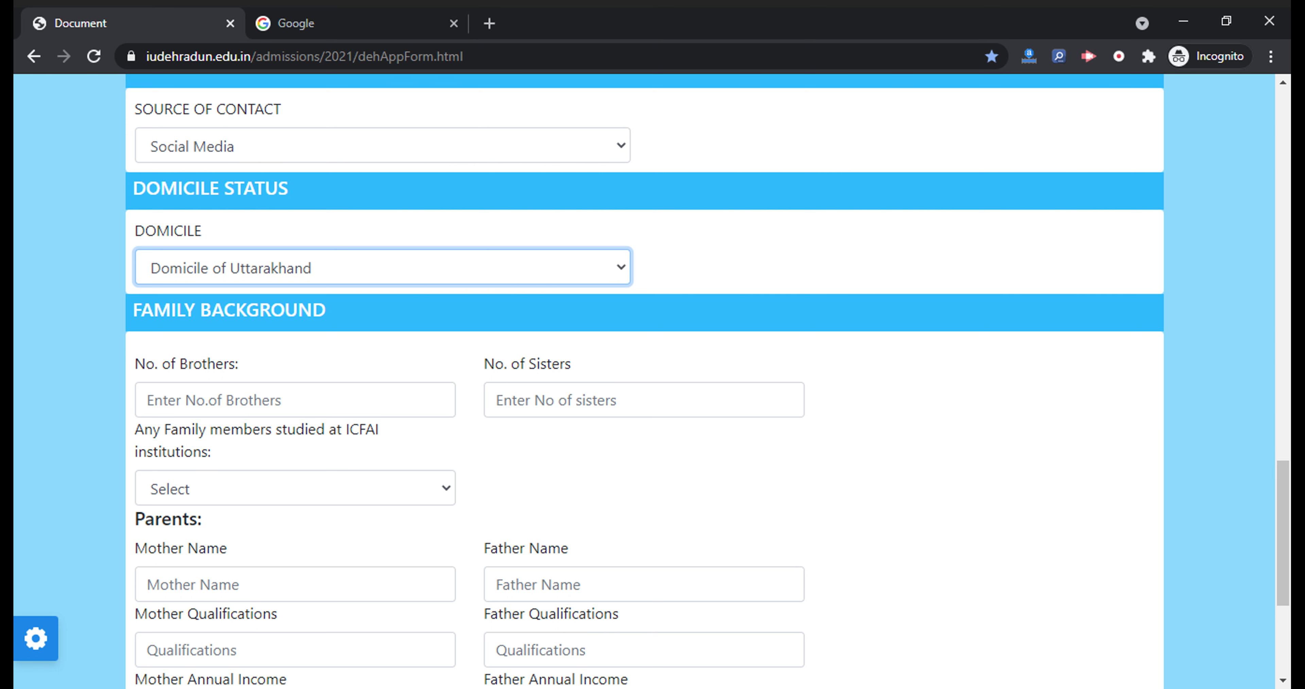
pyautogui.click(148, 399)
pyautogui.write('2')
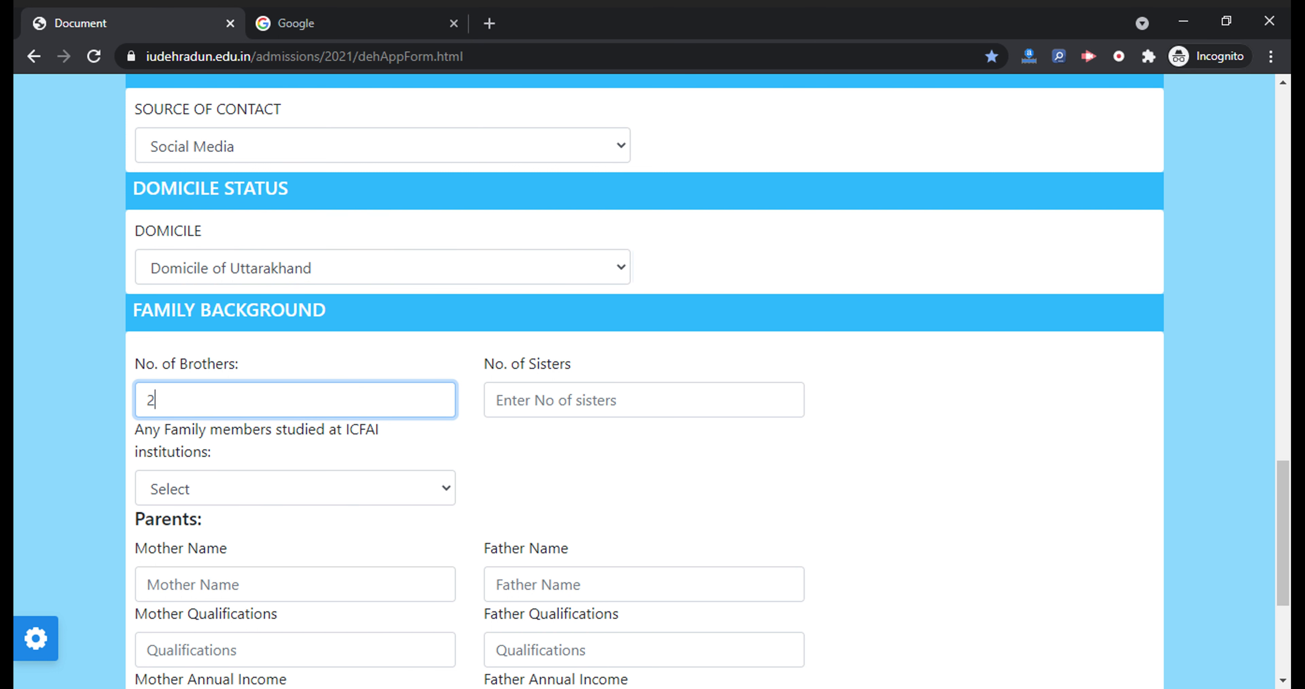
pyautogui.click(507, 399)
pyautogui.write('1')
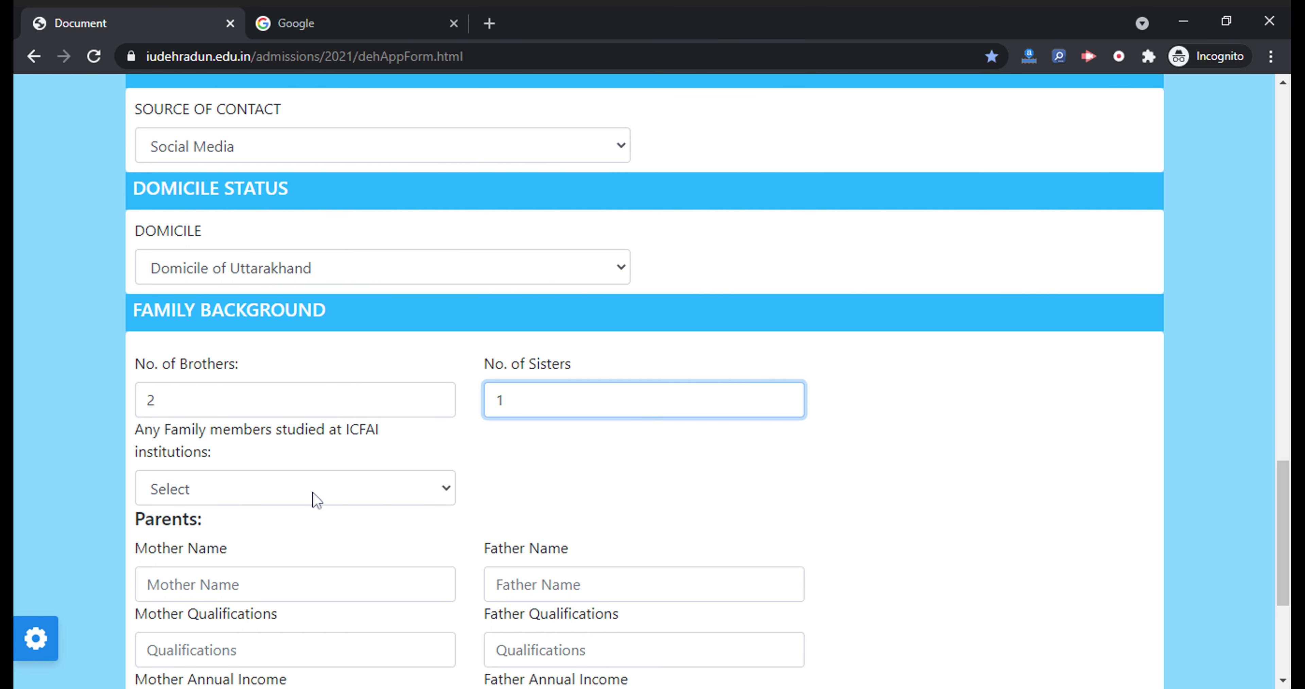
pyautogui.click(315, 498)
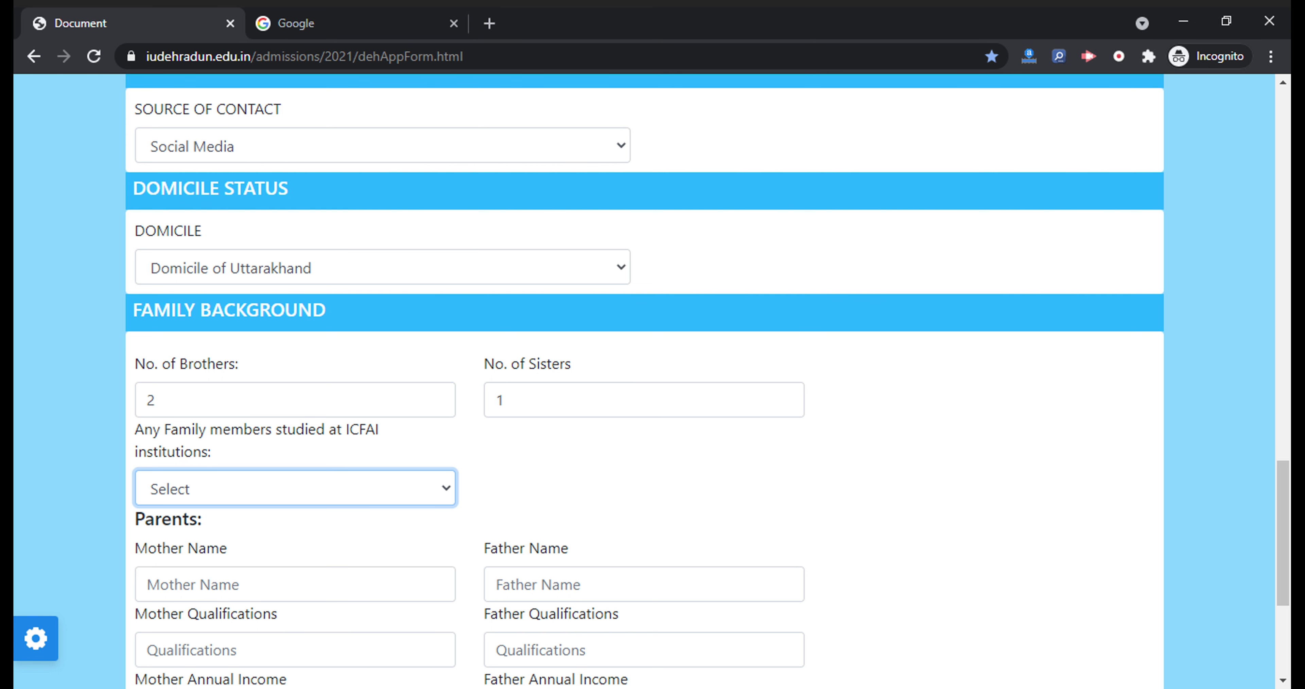
pyautogui.press('Down')
pyautogui.press('Down')
# Enter the mother's and father's names, with qualifications iti and hsc
pyautogui.scroll(-4, 487, 451)
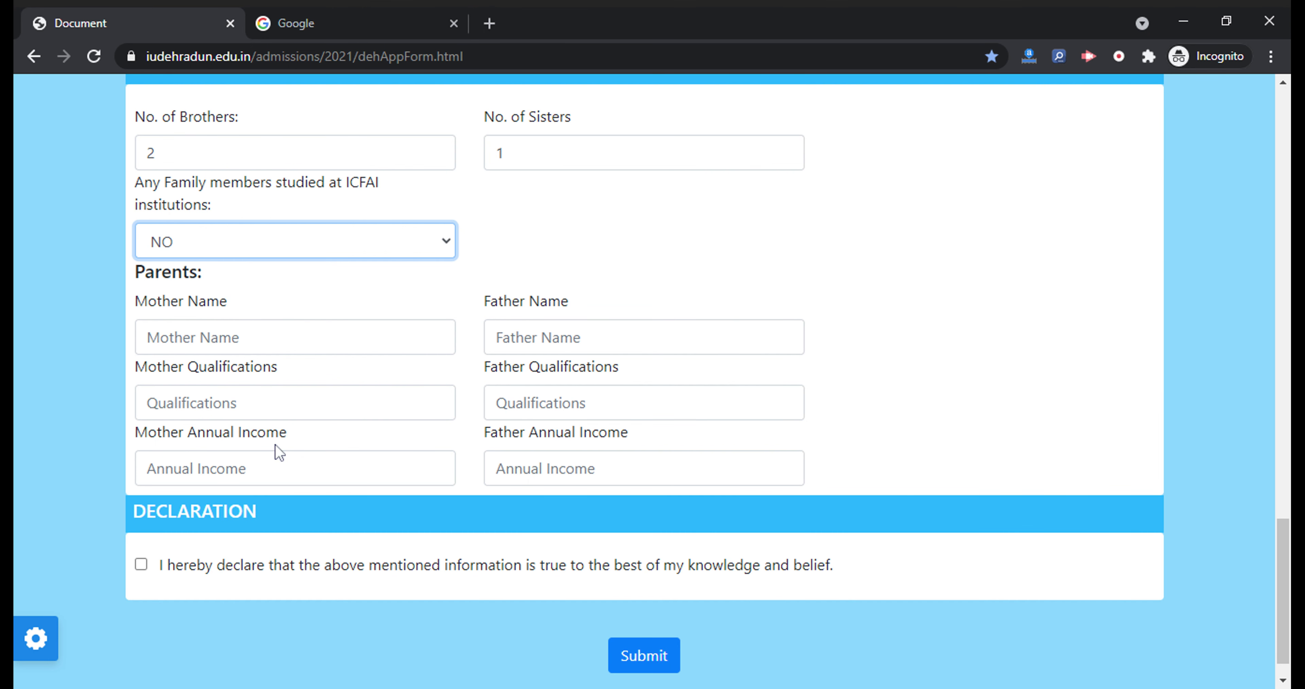
pyautogui.click(151, 338)
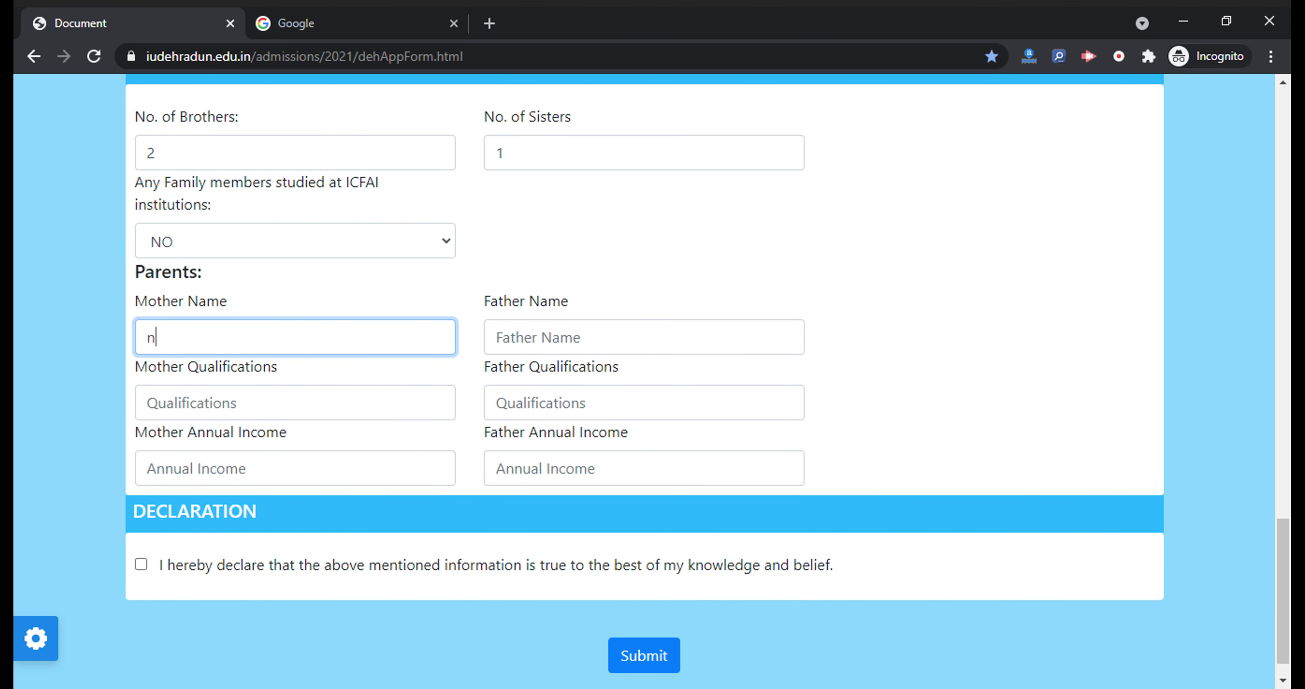
pyautogui.write('mother name')
pyautogui.press('Tab')
pyautogui.write('father')
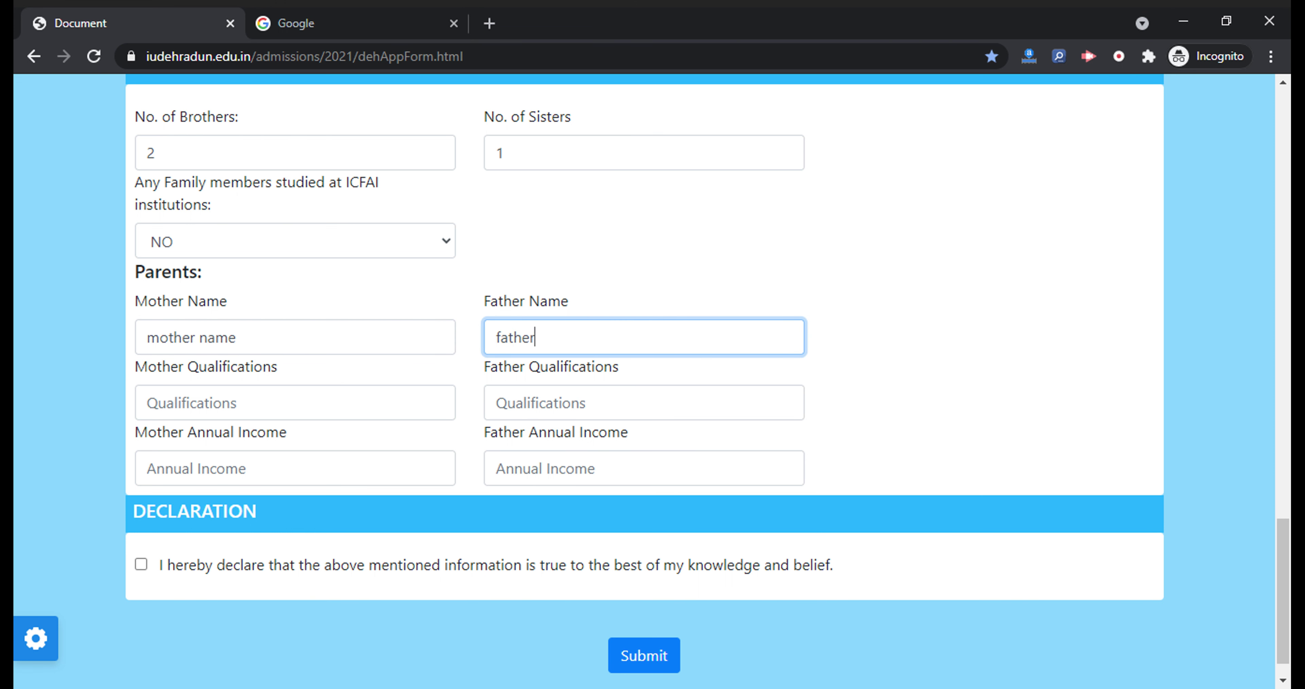
pyautogui.click(147, 402)
pyautogui.write('iti')
pyautogui.press('Tab')
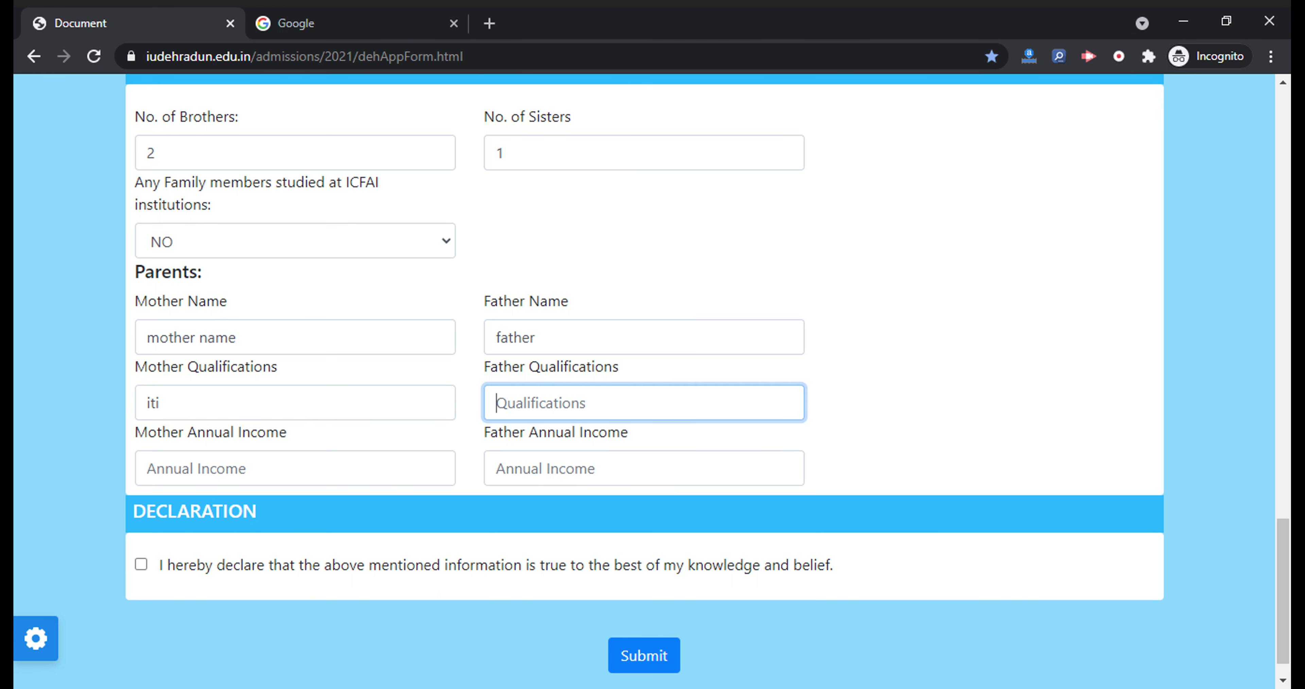
pyautogui.write('hsc')
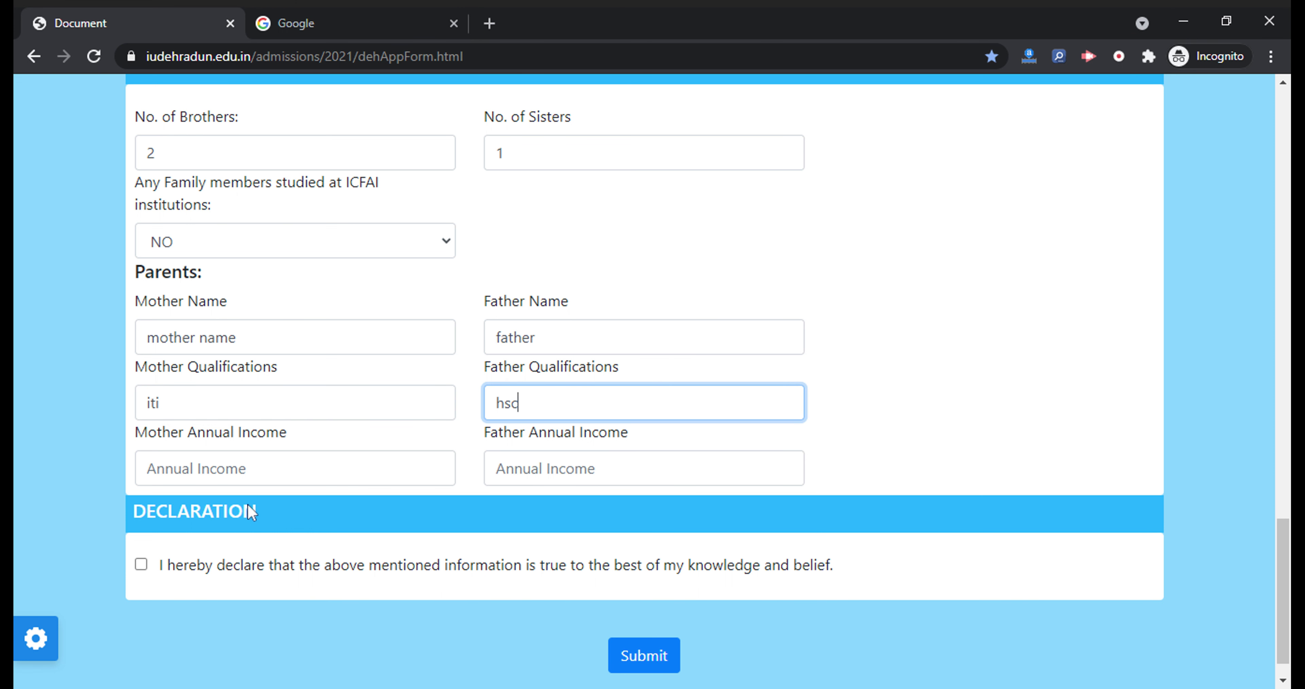
# Enter parents' annual incomes 200000 and 250000, accept the declaration, and submit the form
pyautogui.press('Tab')
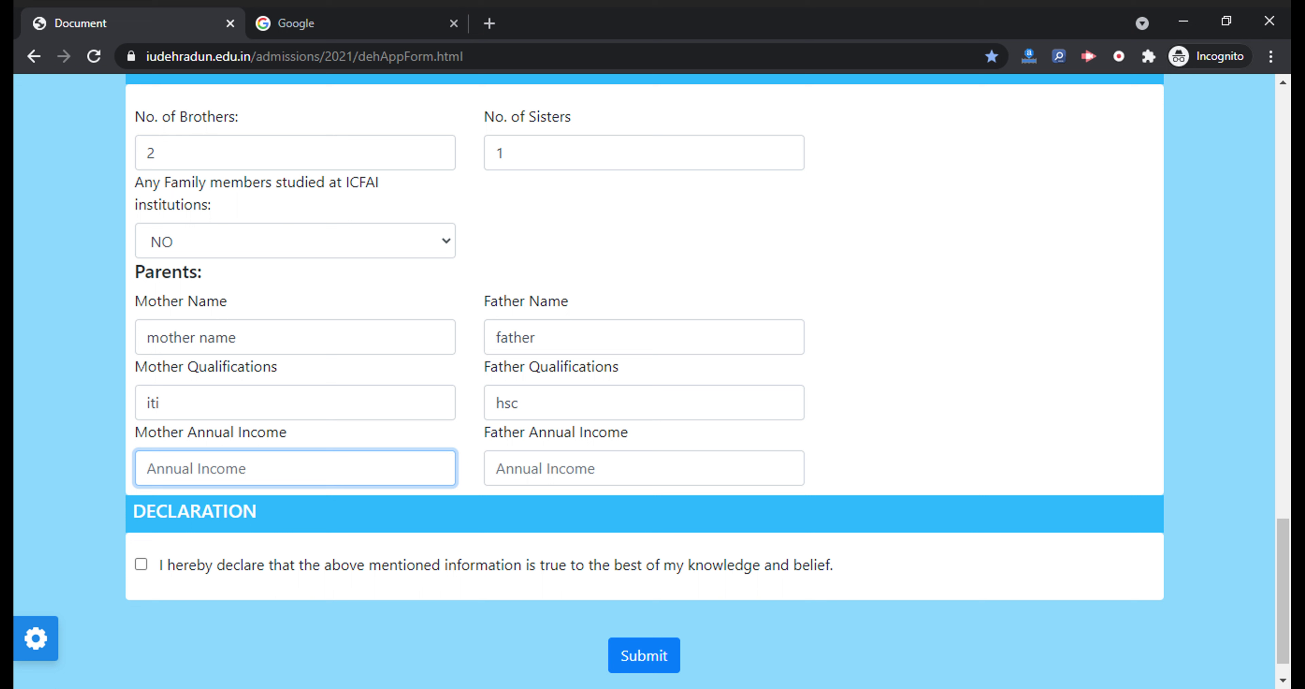
pyautogui.write('200000')
pyautogui.click(497, 468)
pyautogui.write('250000')
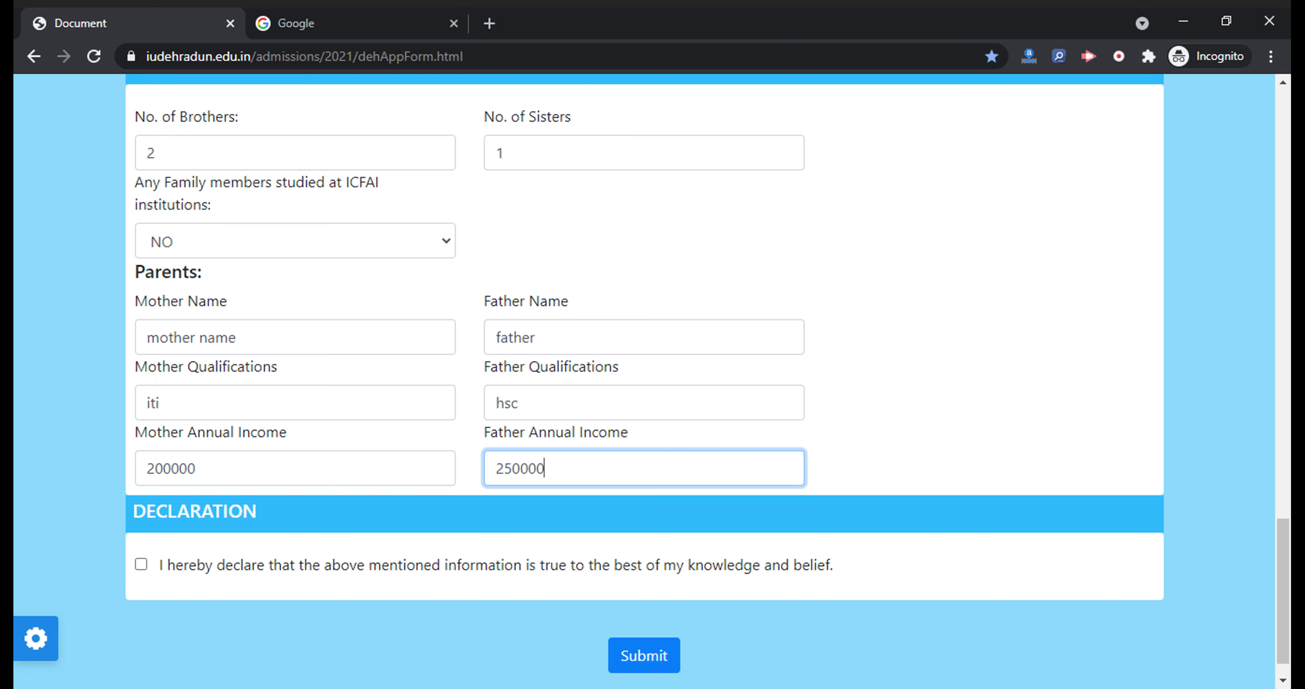
pyautogui.click(140, 563)
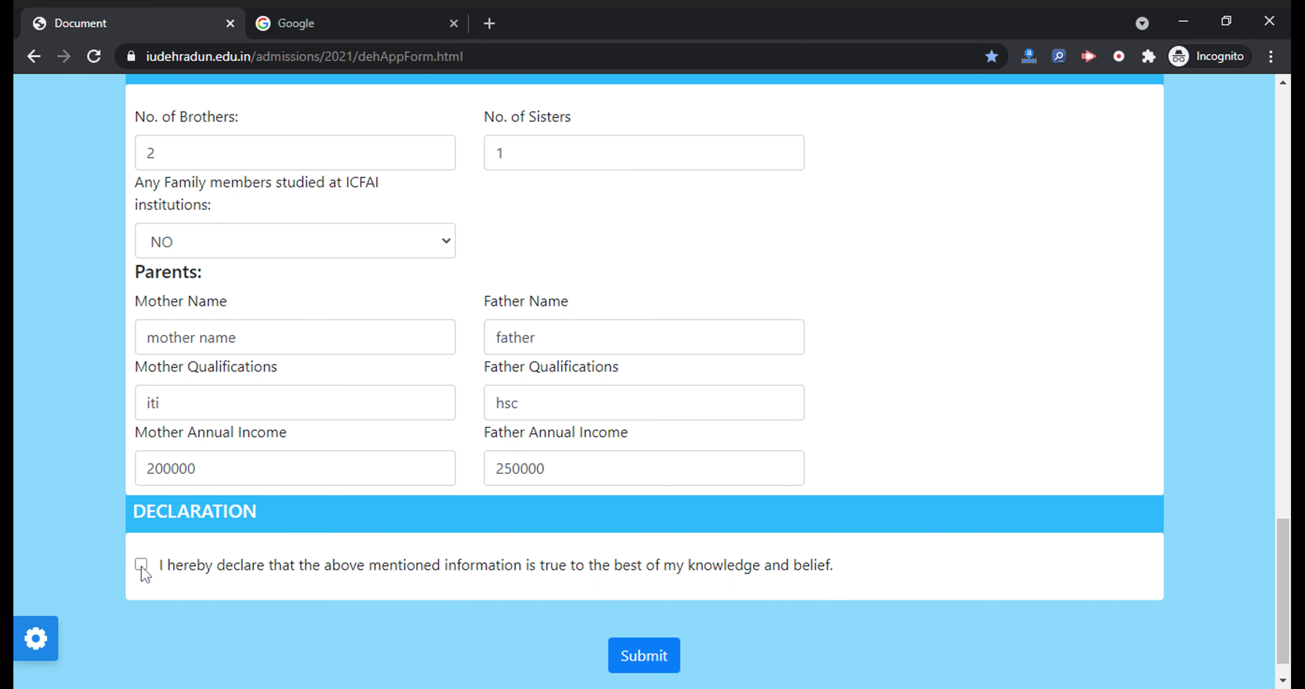
pyautogui.click(634, 654)
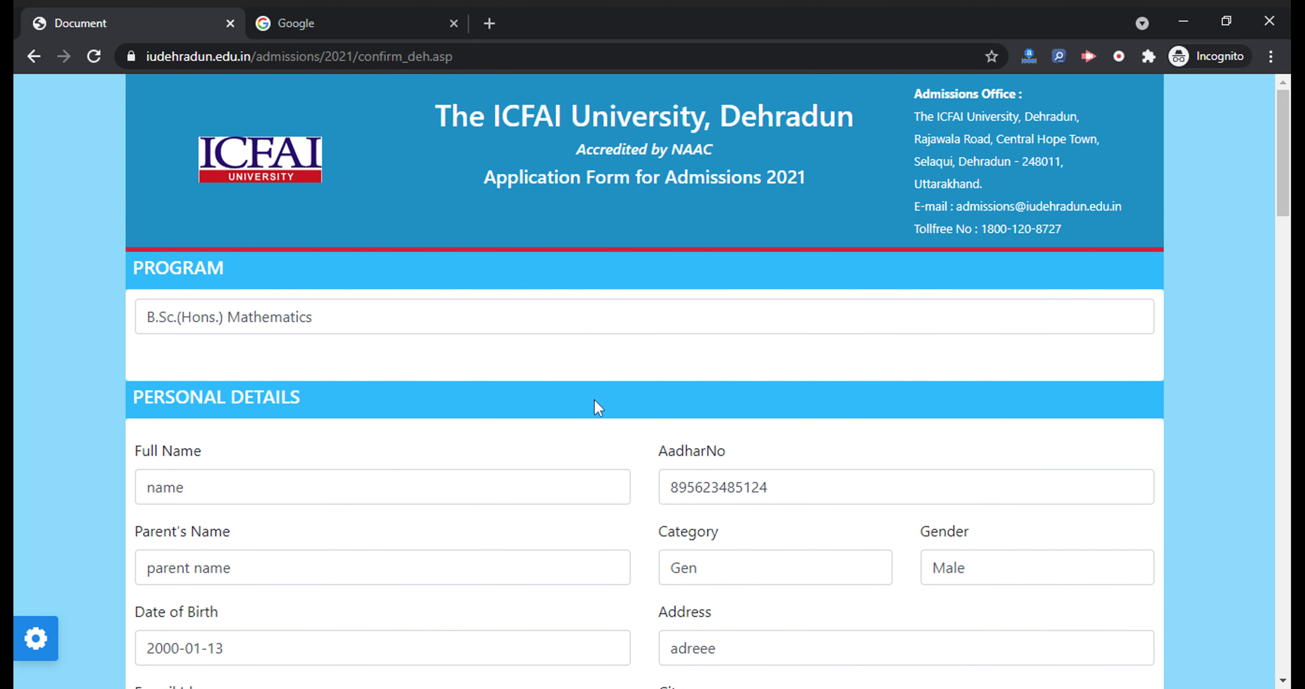
# Attach download1.jpg as the applicant photo, accept the declaration, and submit the confirmed application
pyautogui.scroll(-20, 595, 400)
pyautogui.scroll(-8, 599, 408)
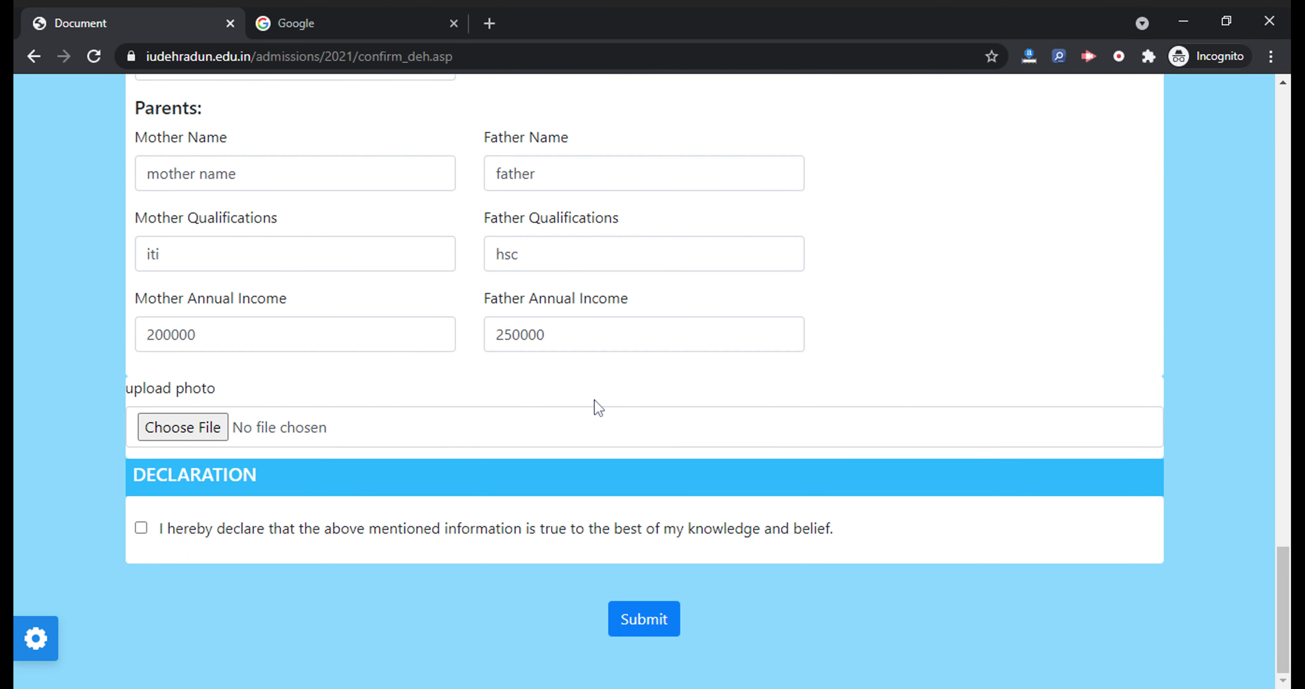
pyautogui.scroll(1, 221, 549)
pyautogui.scroll(-1, 222, 550)
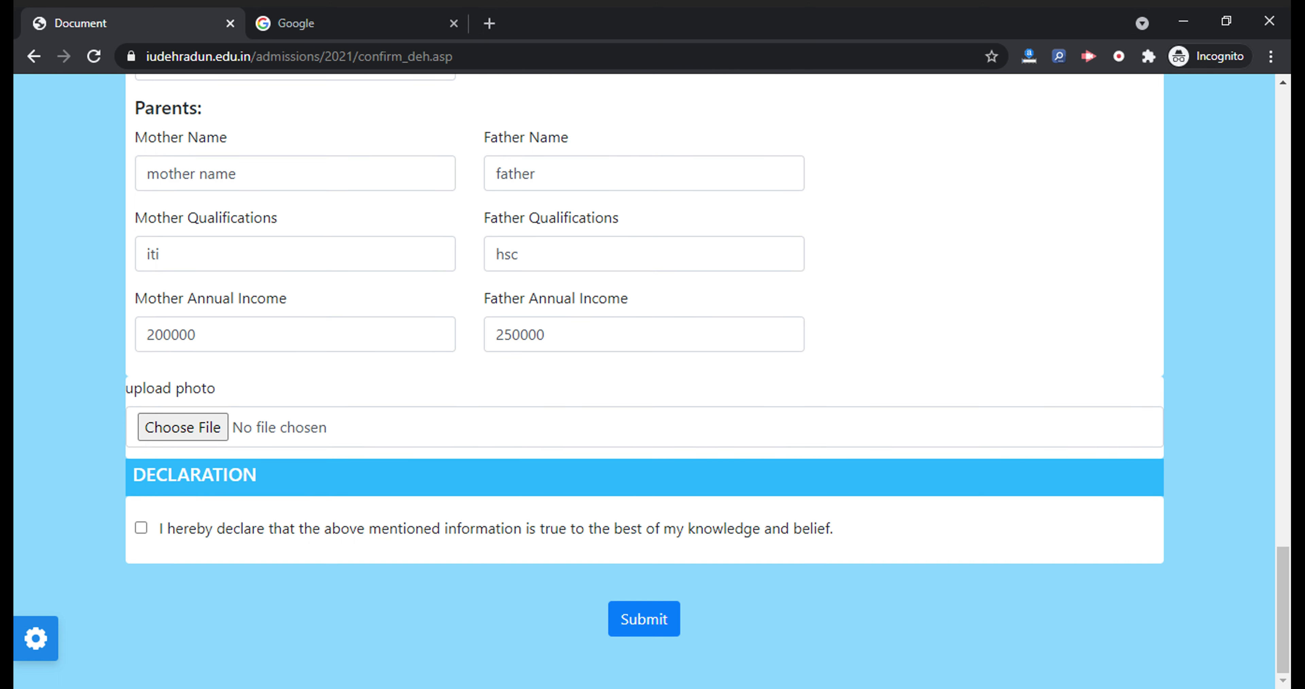
pyautogui.click(197, 430)
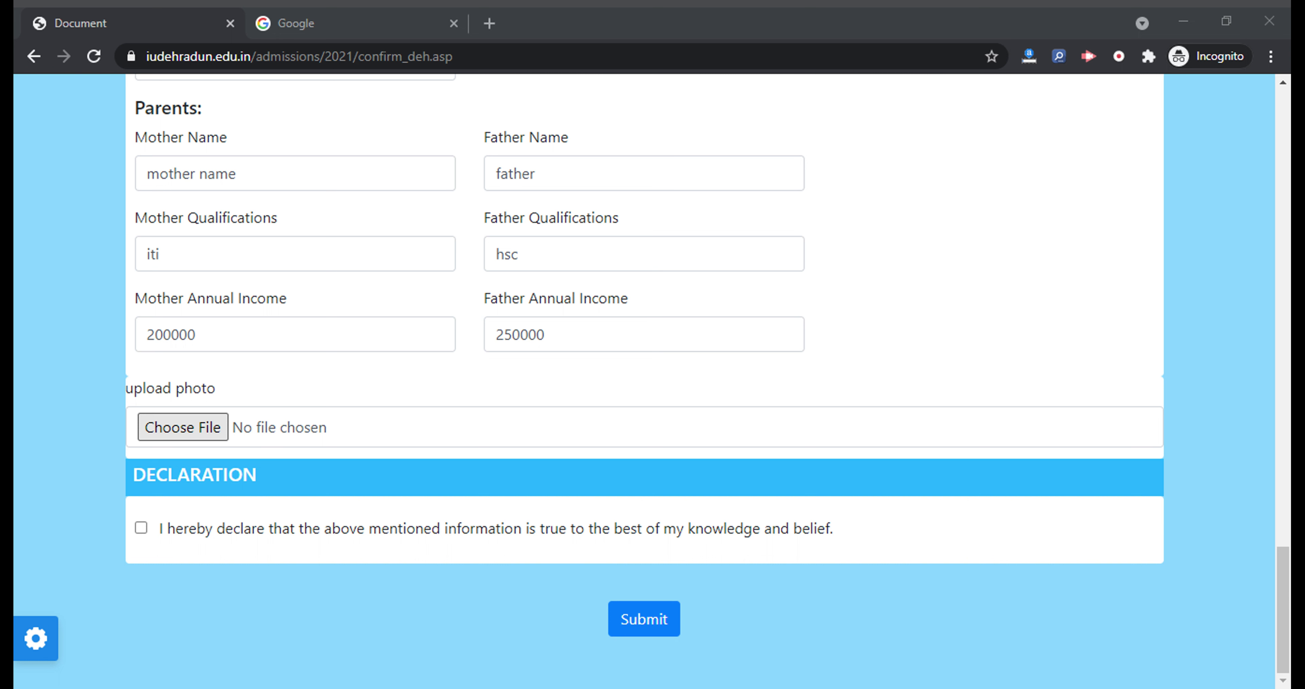
pyautogui.click(609, 448)
pyautogui.click(142, 527)
pyautogui.click(631, 621)
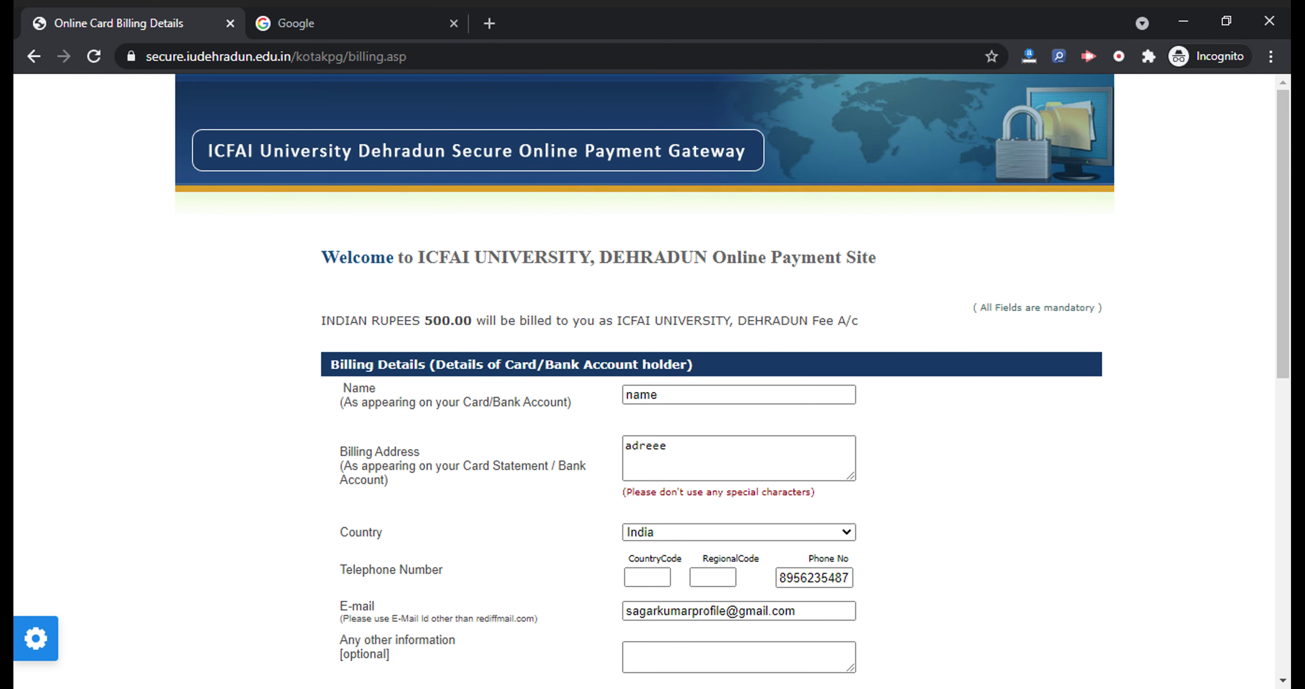
# Scroll the 500.00 rupee billing page down to the Kotak Mahindra payment option and Proceed button
pyautogui.scroll(-6, 619, 307)
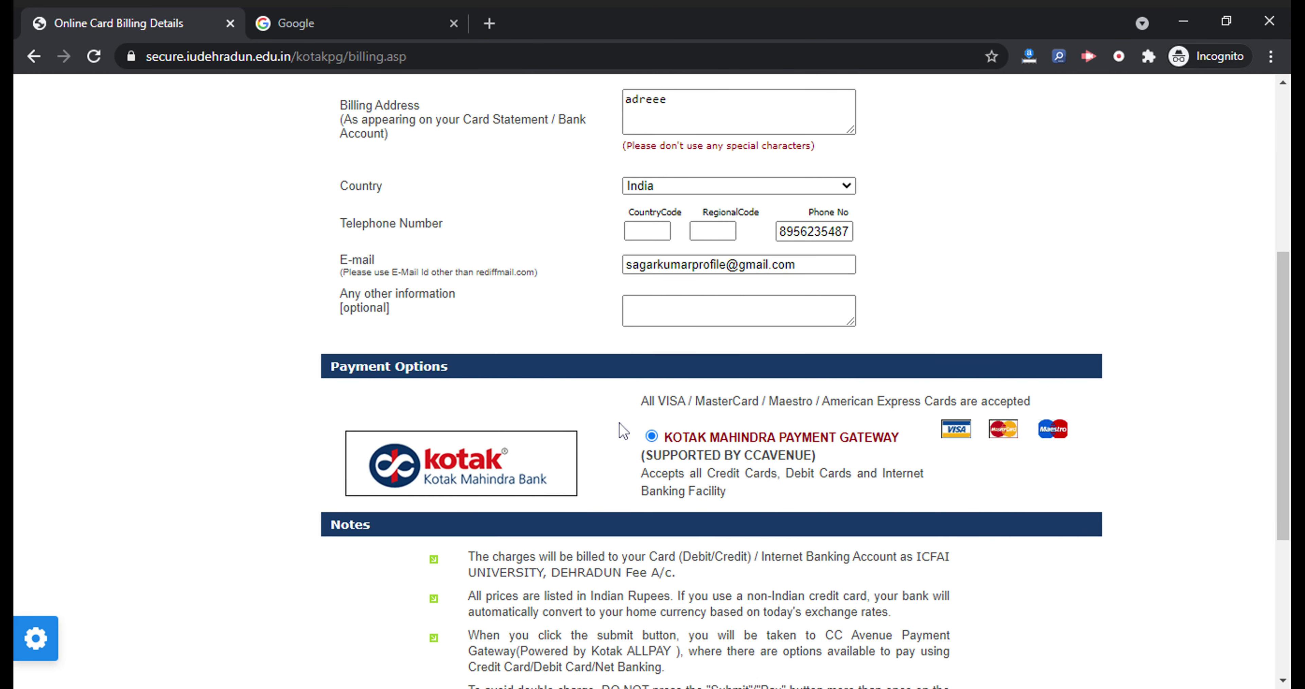
pyautogui.scroll(-5, 539, 410)
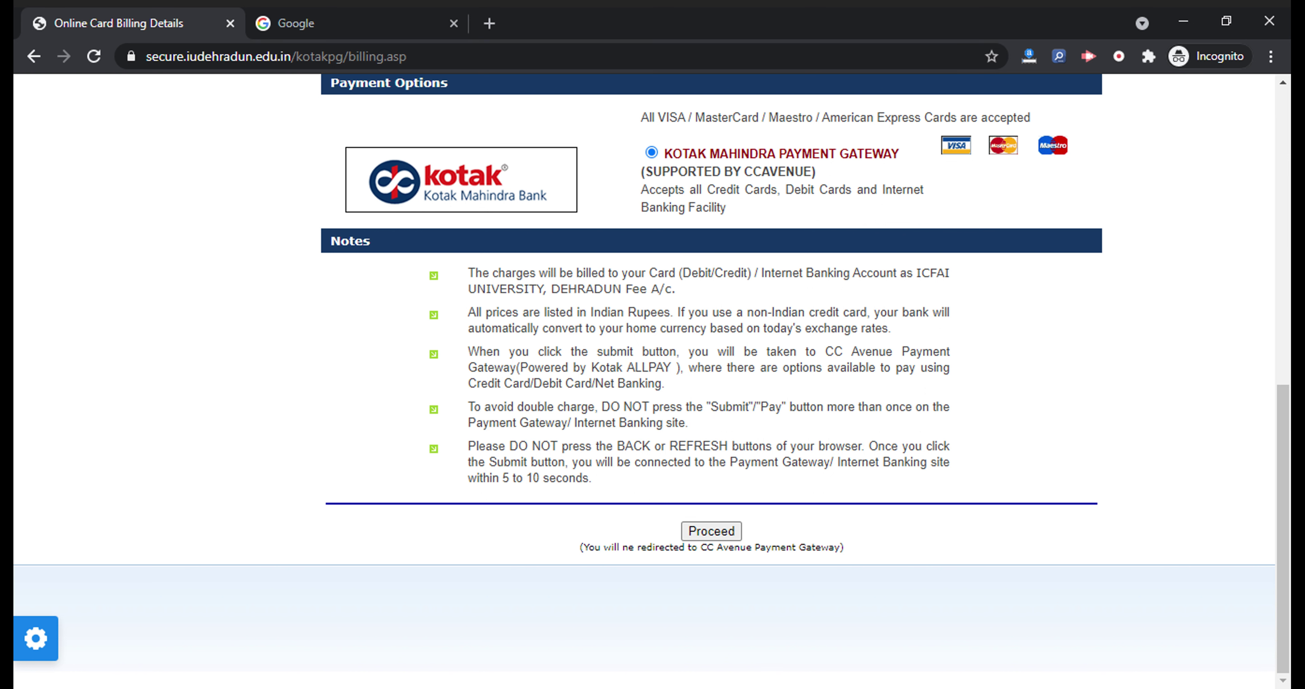
pyautogui.moveTo(30, 649)
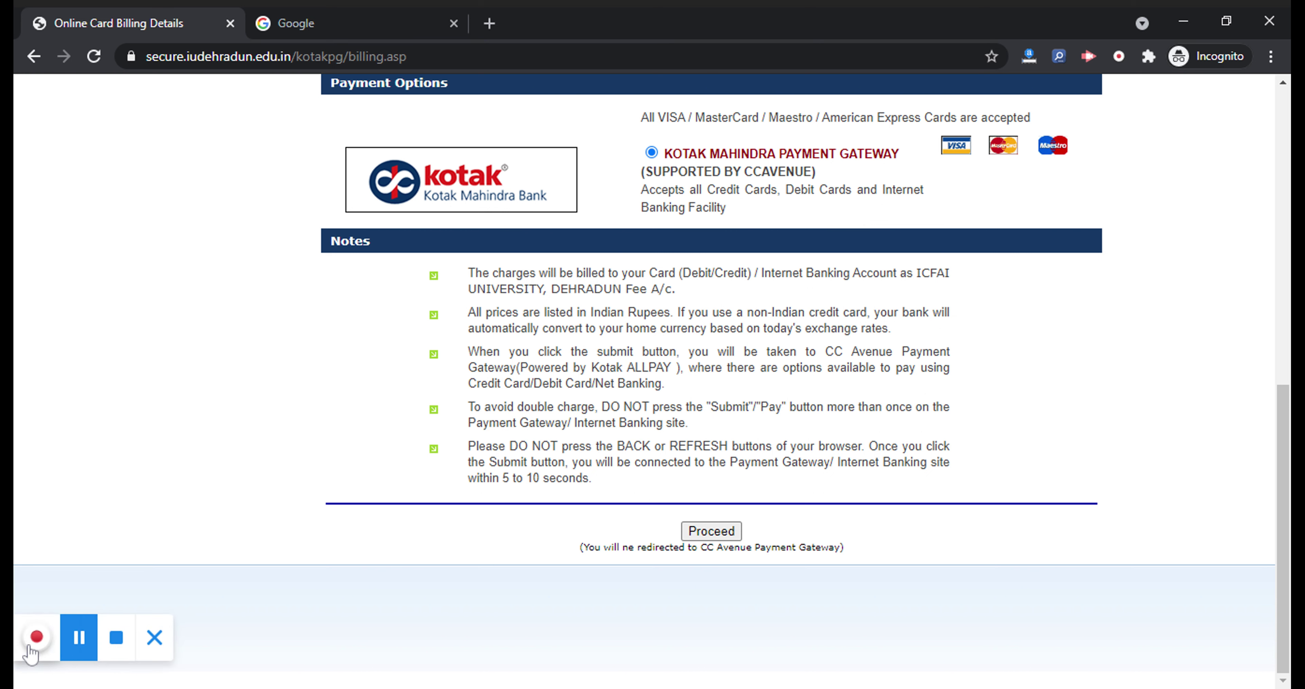